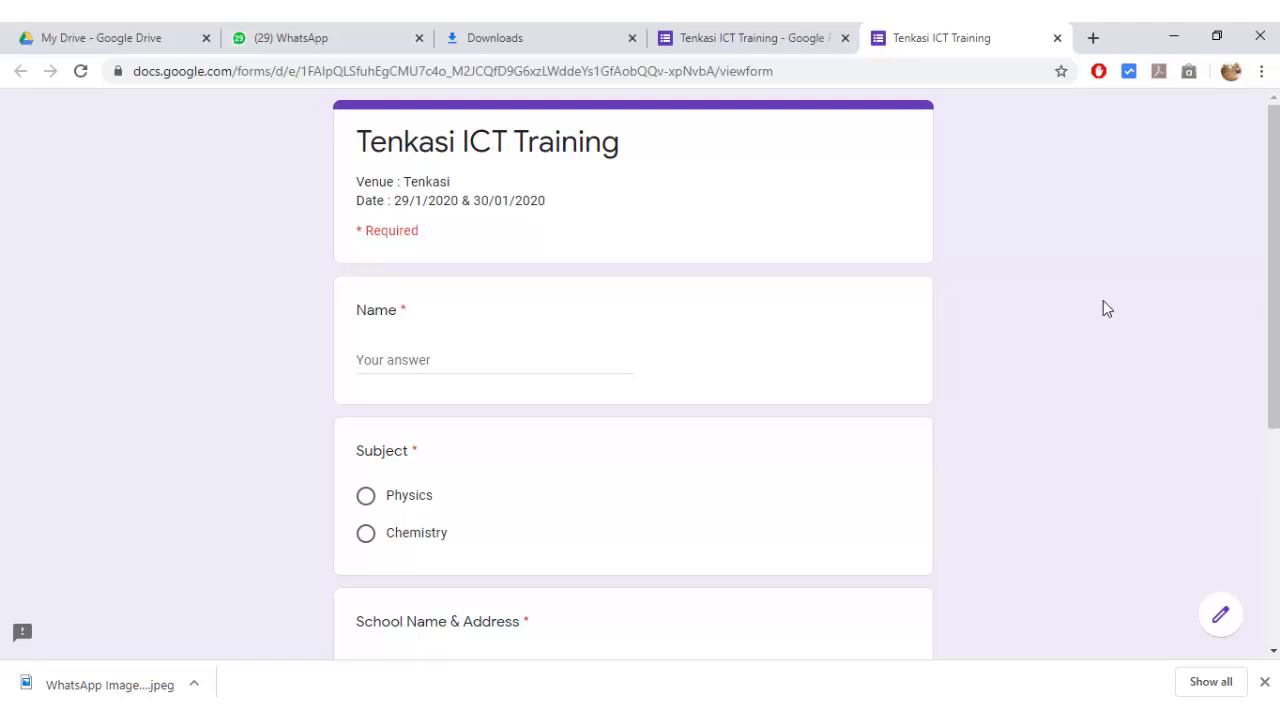
- Scroll through the finished Tenkasi ICT Training form preview to review its questions
{"action": "scroll", "coordinate": [1107, 309], "scroll_direction": "down", "scroll_amount": 1}
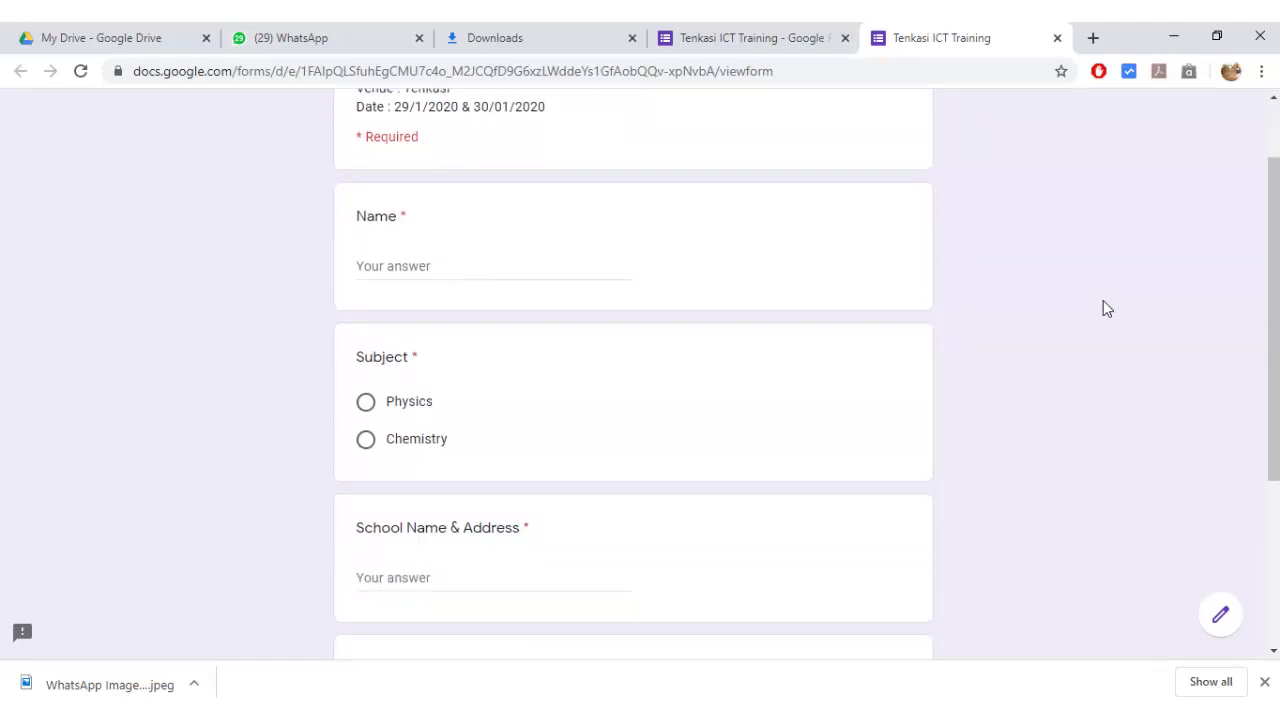
{"action": "scroll", "coordinate": [1107, 309], "scroll_direction": "down", "scroll_amount": 1}
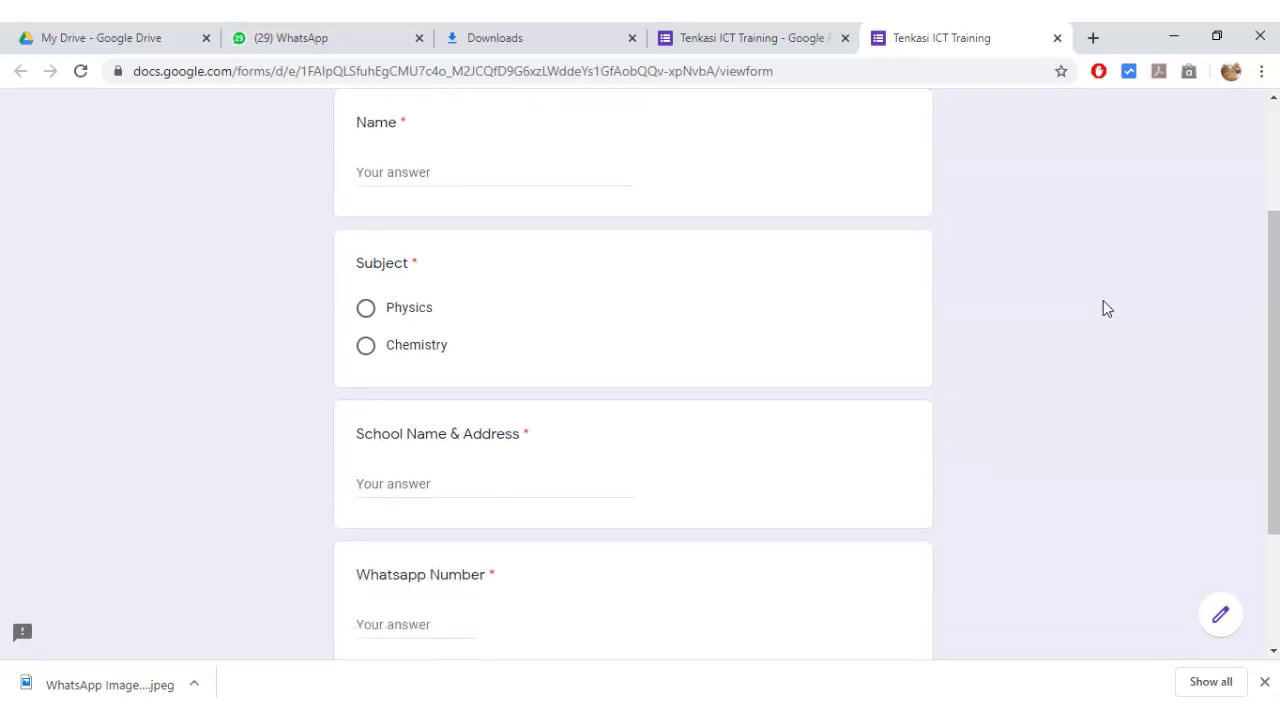
{"action": "scroll", "coordinate": [1107, 309], "scroll_direction": "down", "scroll_amount": 1}
{"action": "scroll", "coordinate": [1107, 309], "scroll_direction": "up", "scroll_amount": 3}
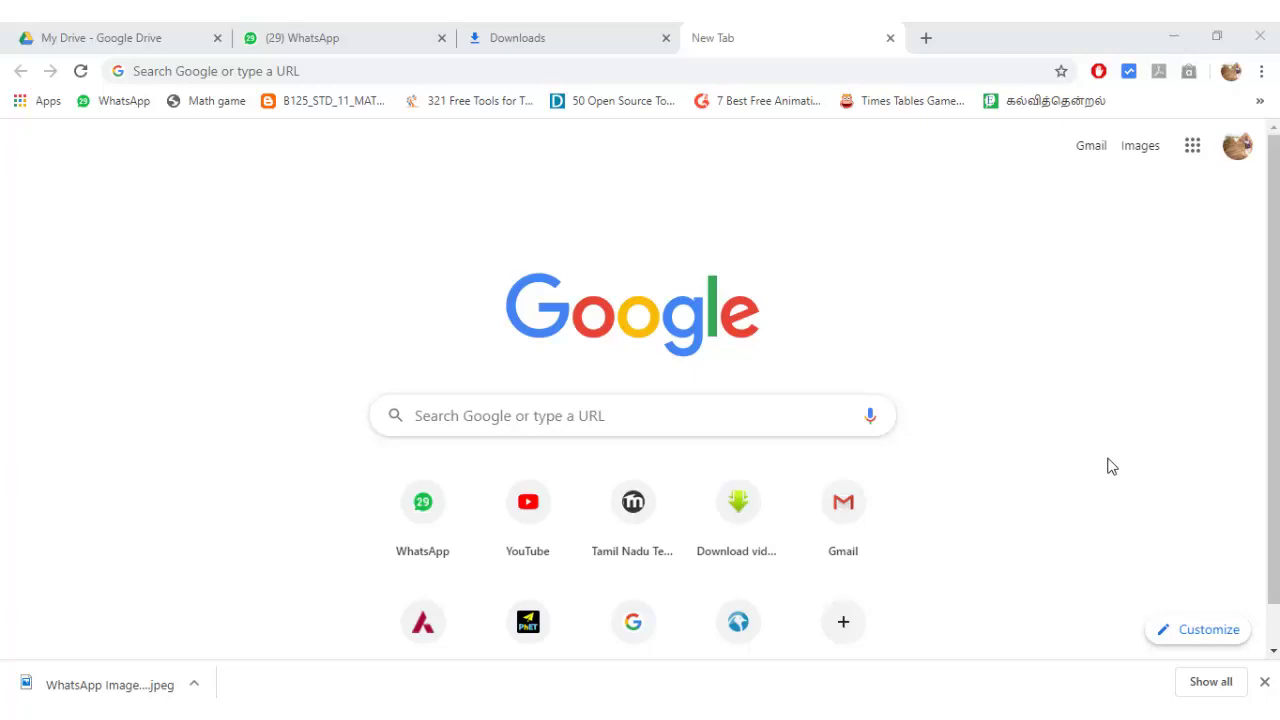
- Search Google for 'google forms'
{"action": "left_click", "coordinate": [668, 423]}
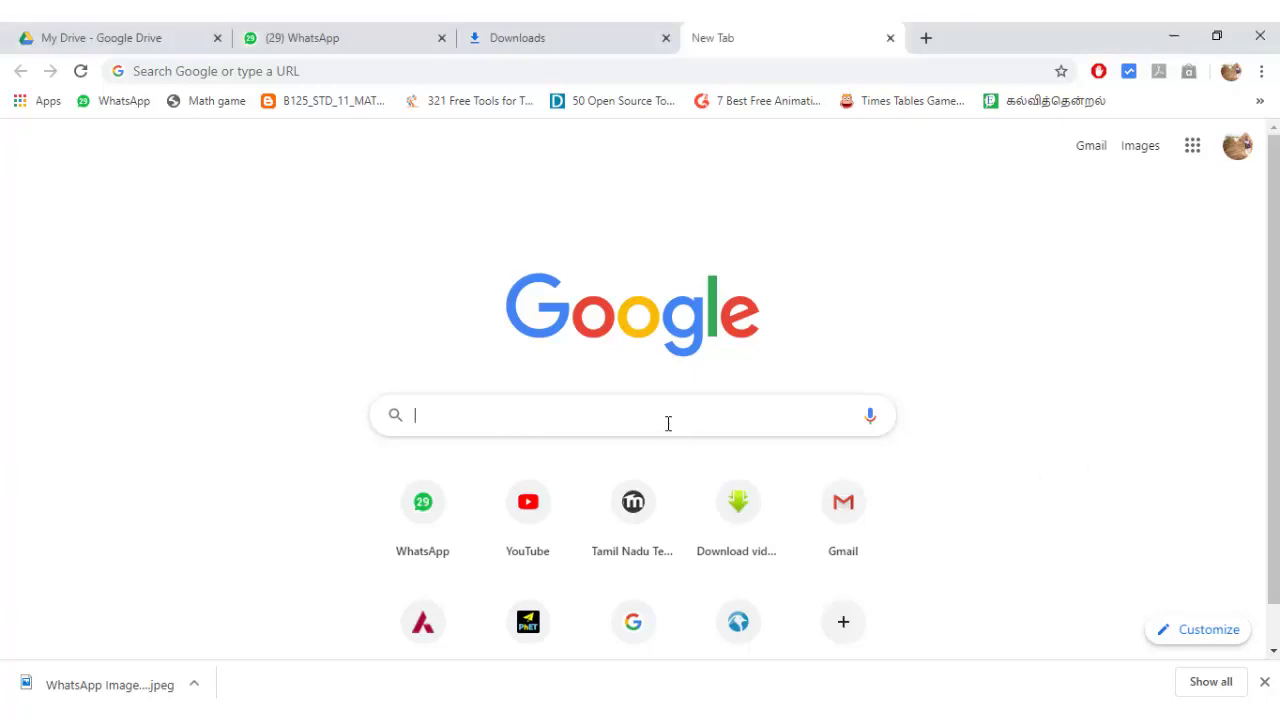
{"action": "type", "text": "google forms"}
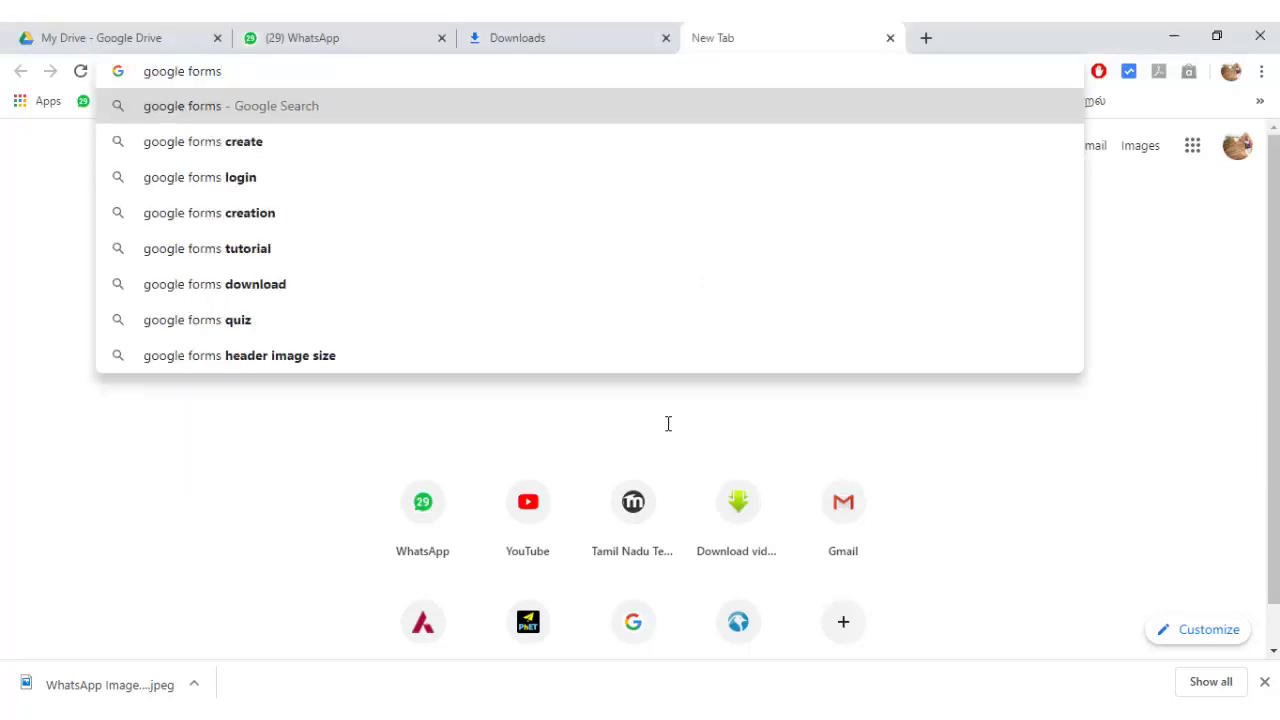
{"action": "key", "text": "Return"}
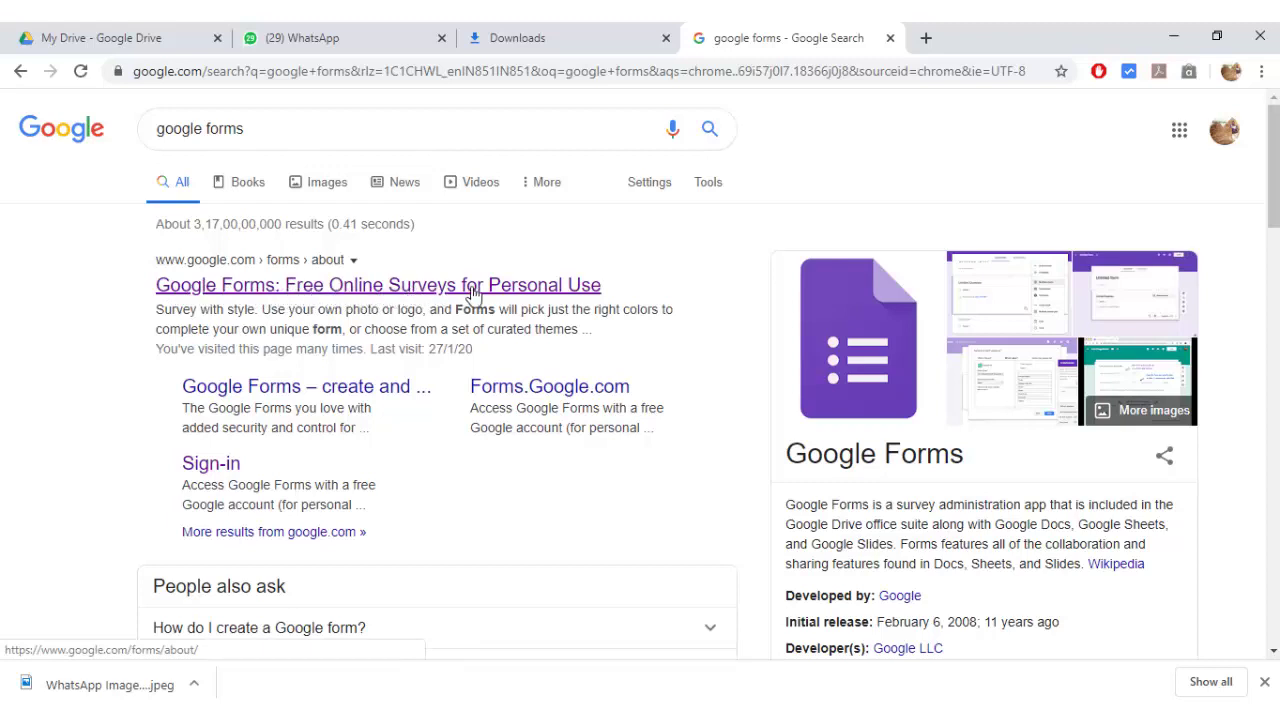
- Go from the Google Forms search result to Forms home and start a Blank form
{"action": "left_click", "coordinate": [282, 288]}
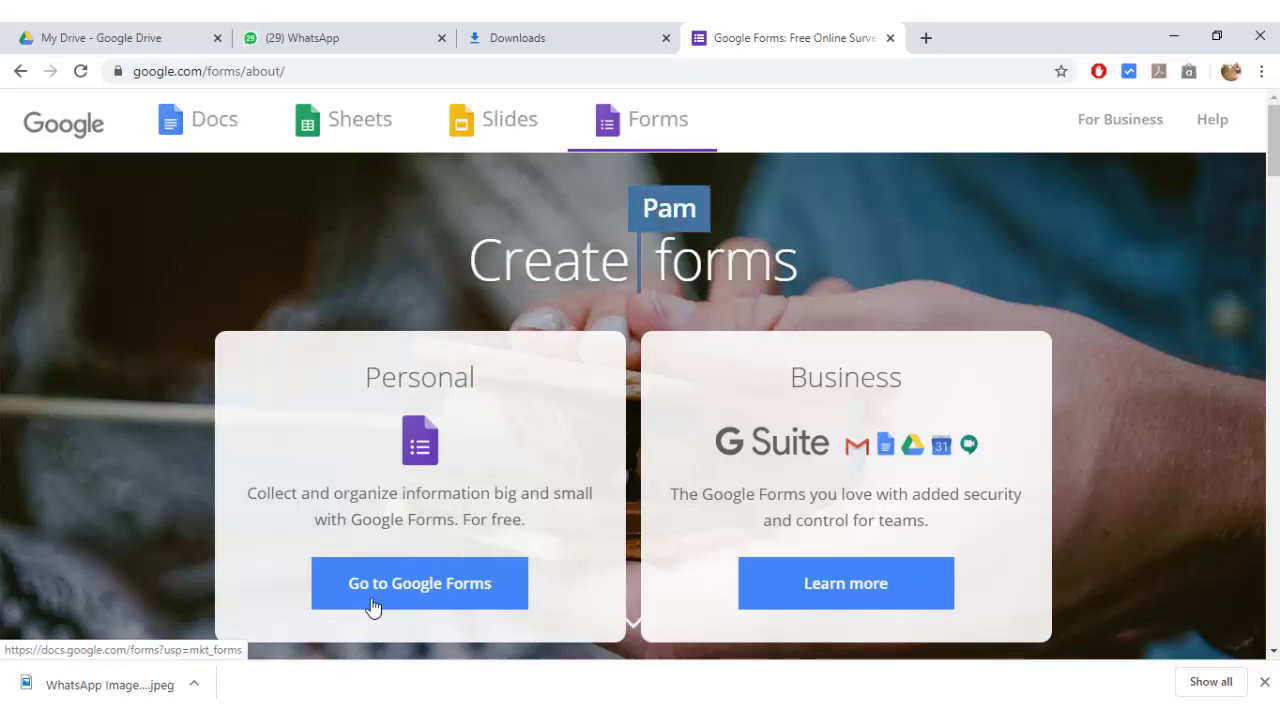
{"action": "left_click", "coordinate": [426, 595]}
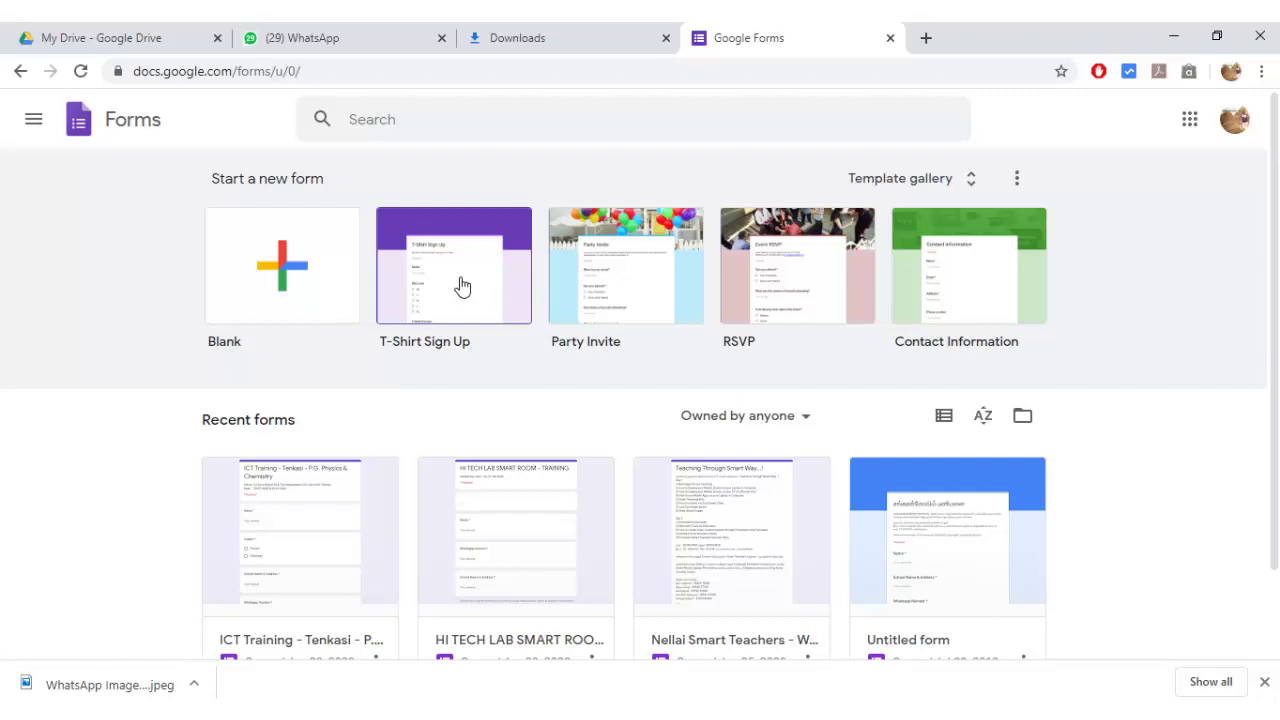
{"action": "left_click", "coordinate": [282, 290]}
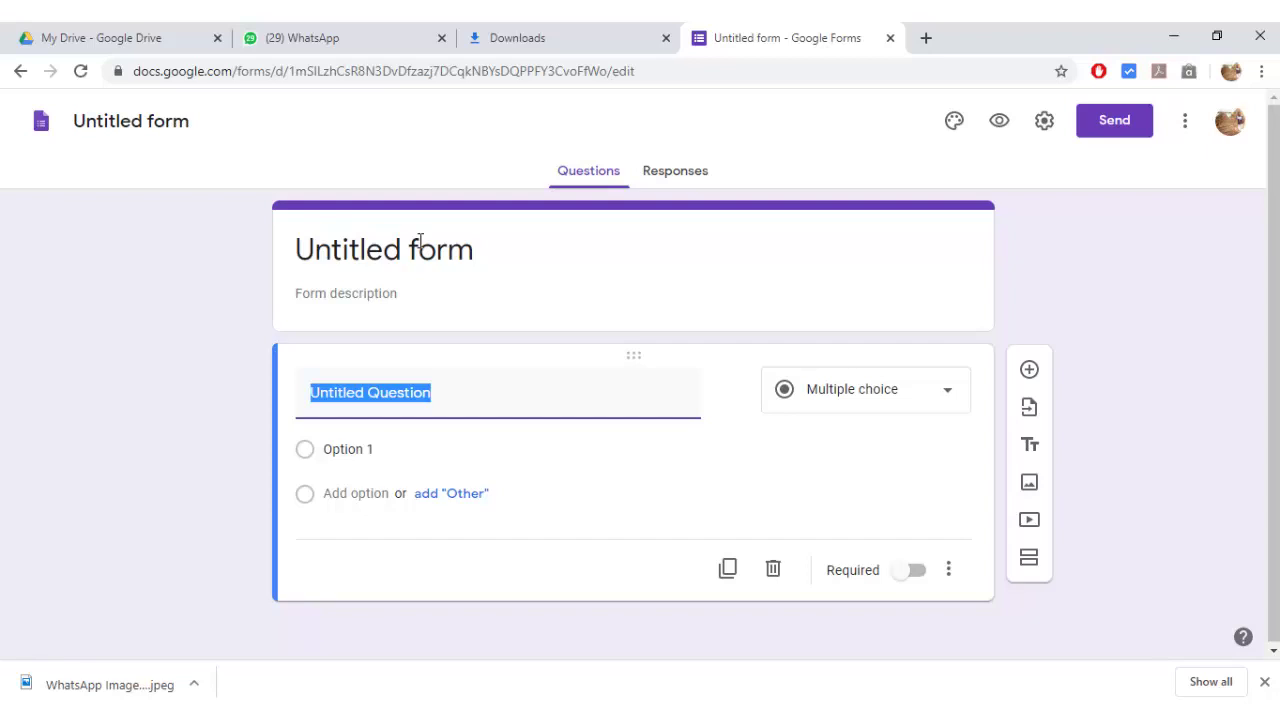
- Change the form heading from 'Untitled form' to 'Tenkasi ICT Training', fixing typos along the way
{"action": "left_click", "coordinate": [420, 240]}
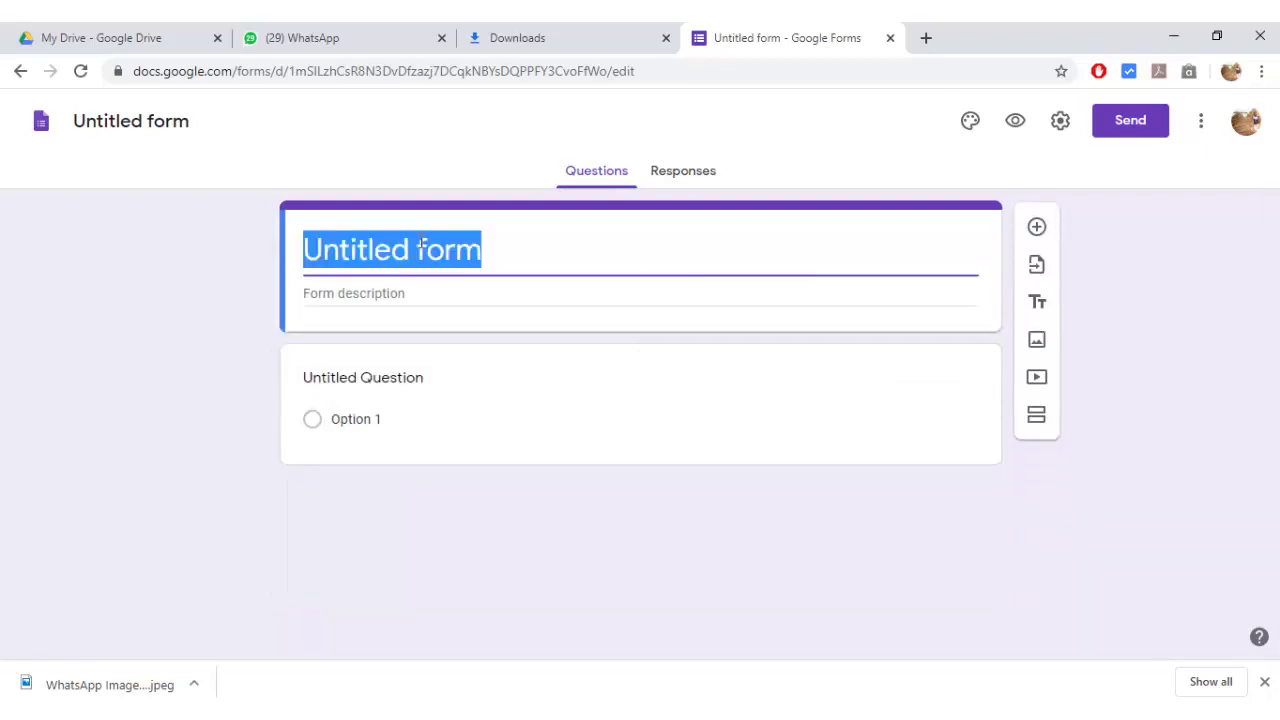
{"action": "type", "text": "Tec"}
{"action": "key", "text": "BackSpace"}
{"action": "type", "text": "nk"}
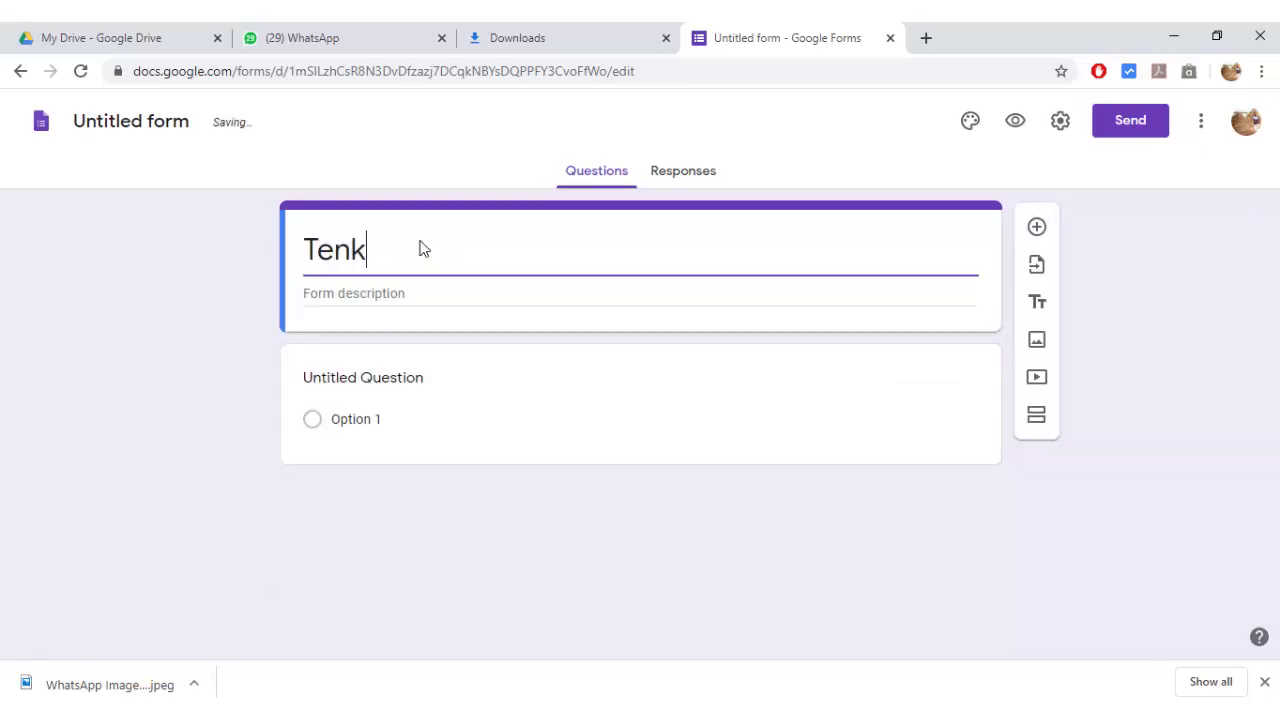
{"action": "type", "text": "asi I"}
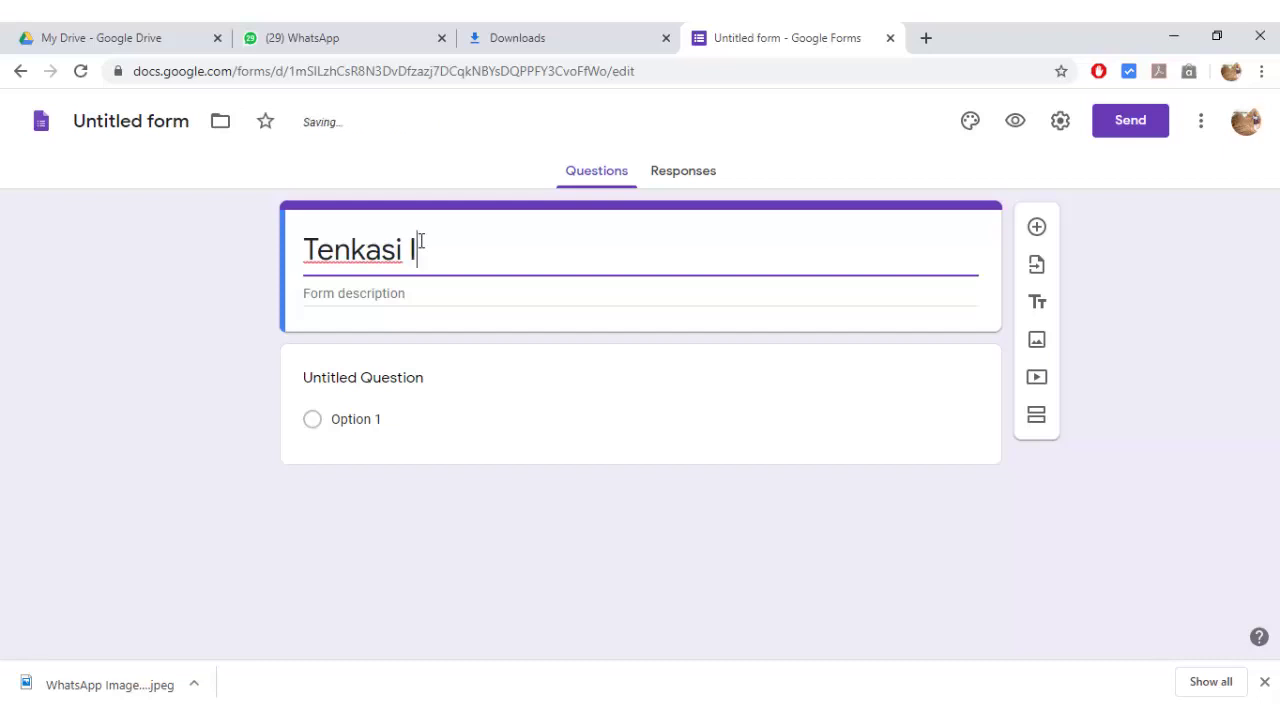
{"action": "type", "text": "CT -"}
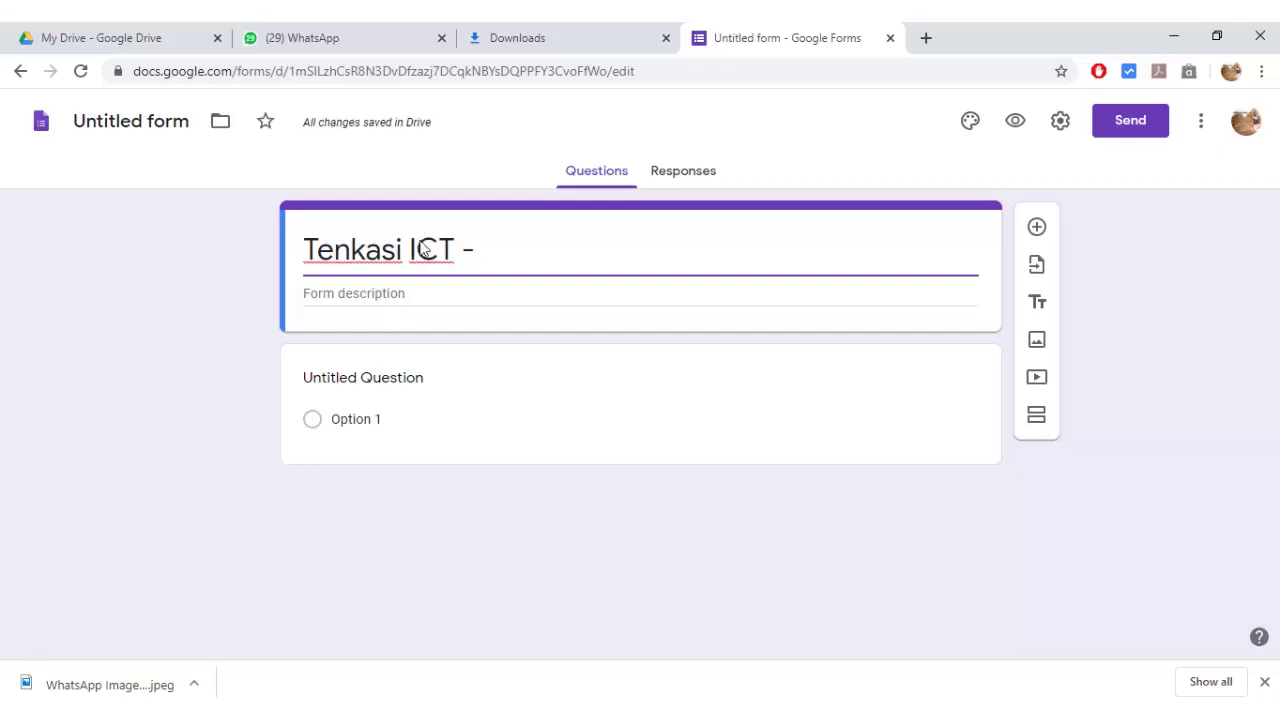
{"action": "key", "text": "BackSpace"}
{"action": "type", "text": "t"}
{"action": "key", "text": "BackSpace"}
{"action": "type", "text": "Tr"}
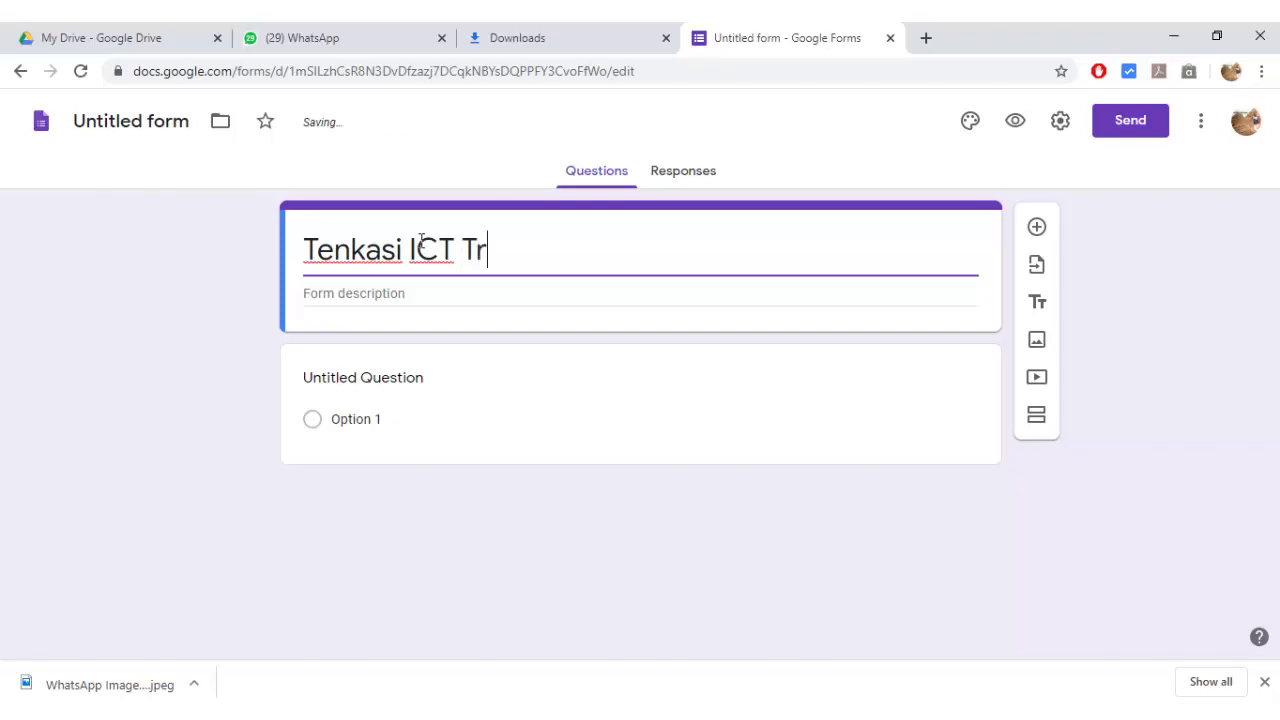
{"action": "type", "text": "aining"}
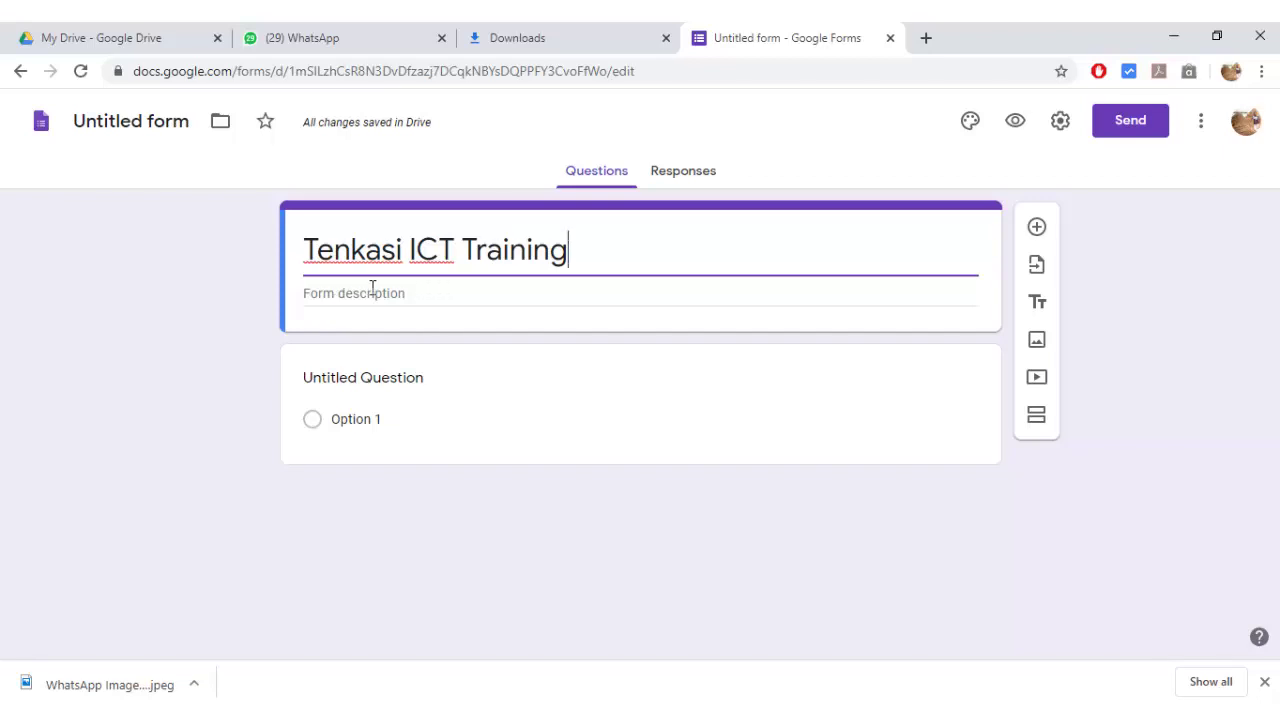
{"action": "left_click", "coordinate": [447, 291]}
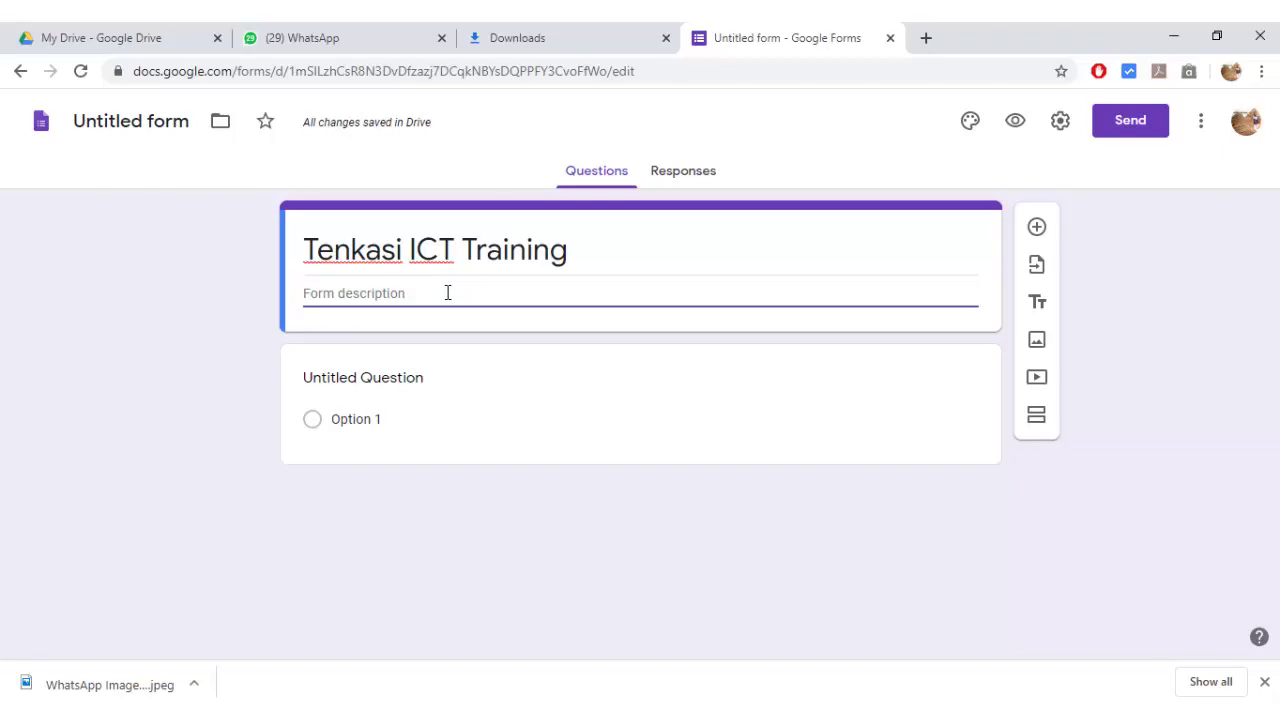
- Write the description as two lines: 'Venue : Tenkasi' and 'Date : 29/1/2020 & 30/01/2020'
{"action": "type", "text": "Venue : "}
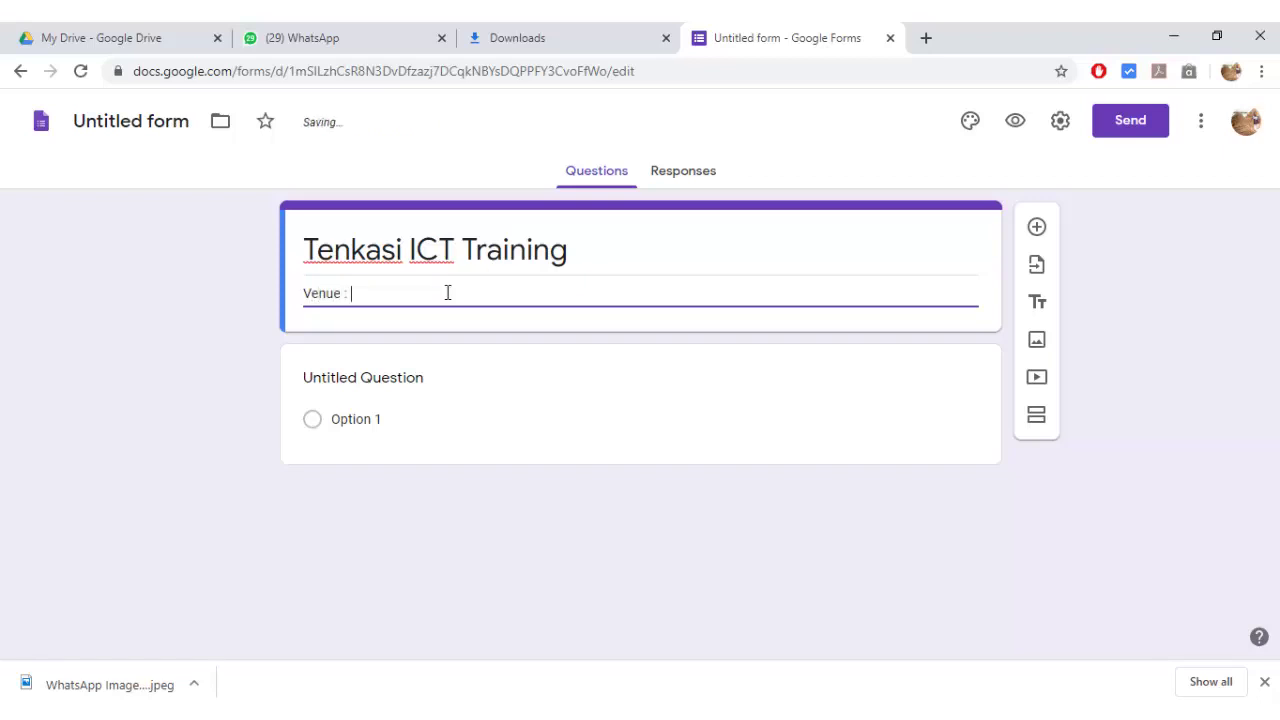
{"action": "type", "text": "Tenkasi"}
{"action": "key", "text": "Return"}
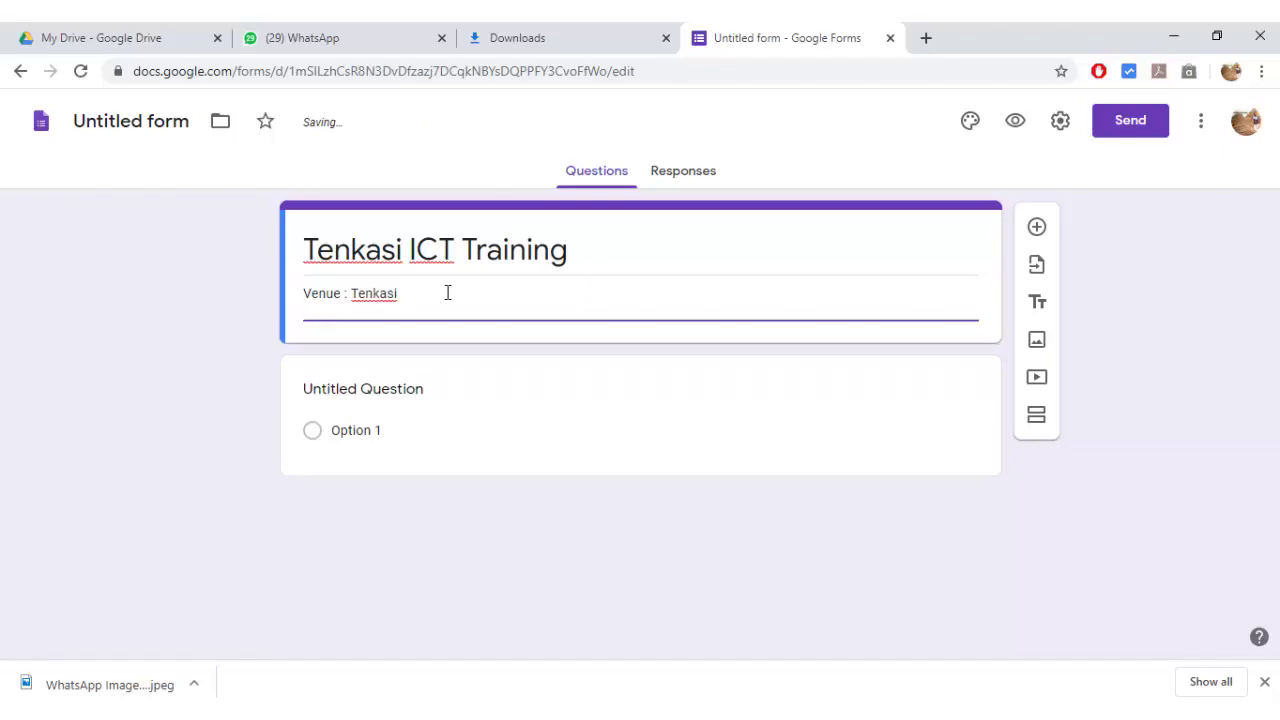
{"action": "type", "text": "Date : 29/1/2020"}
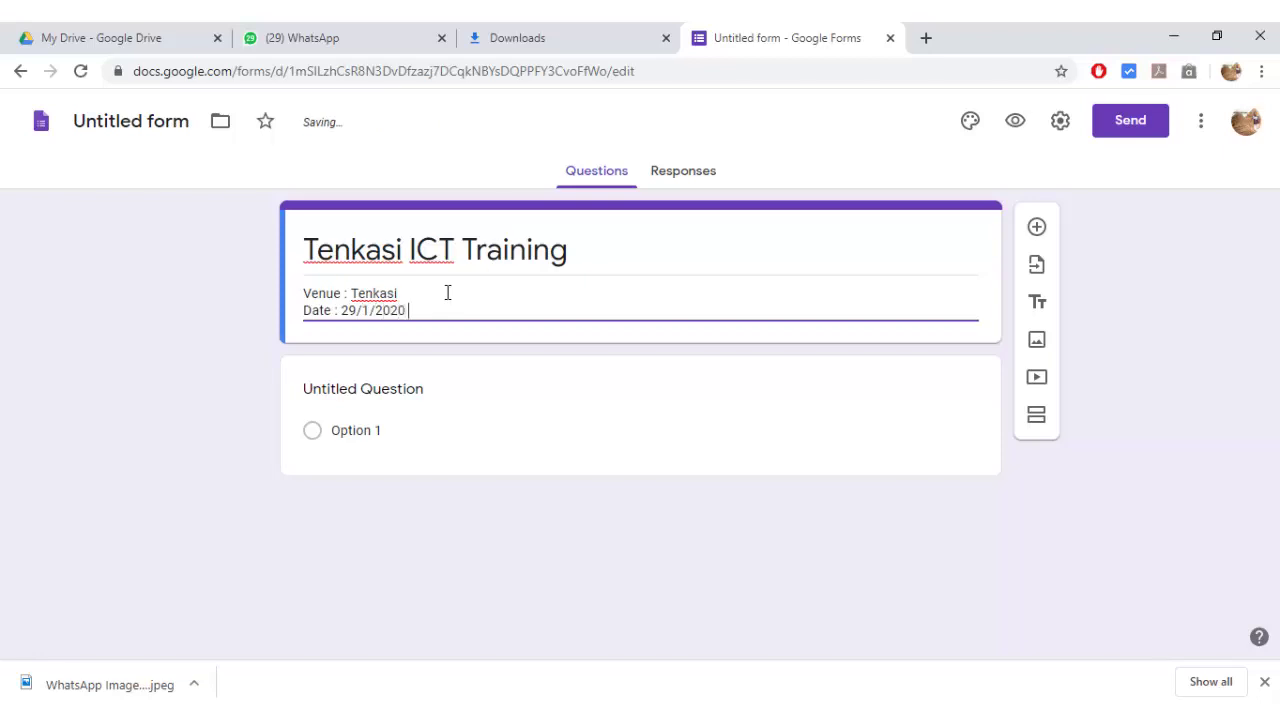
{"action": "type", "text": " & 30/01/2020"}
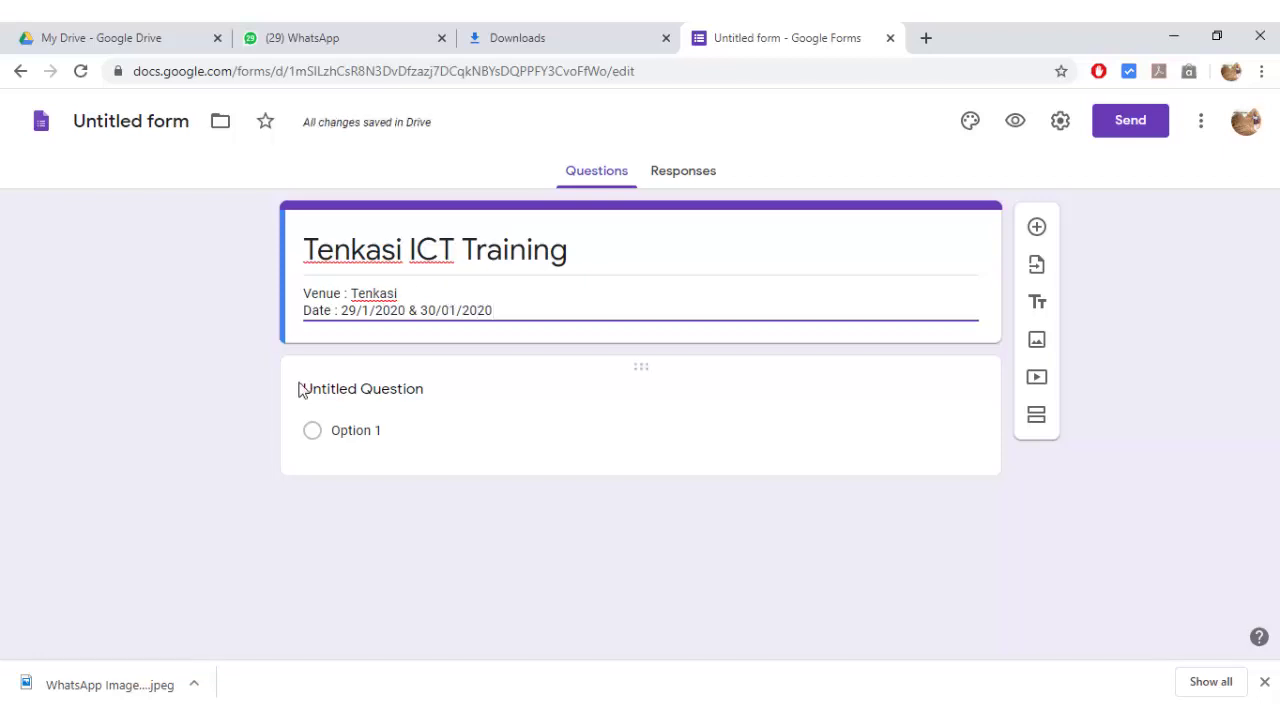
{"action": "left_click", "coordinate": [345, 397]}
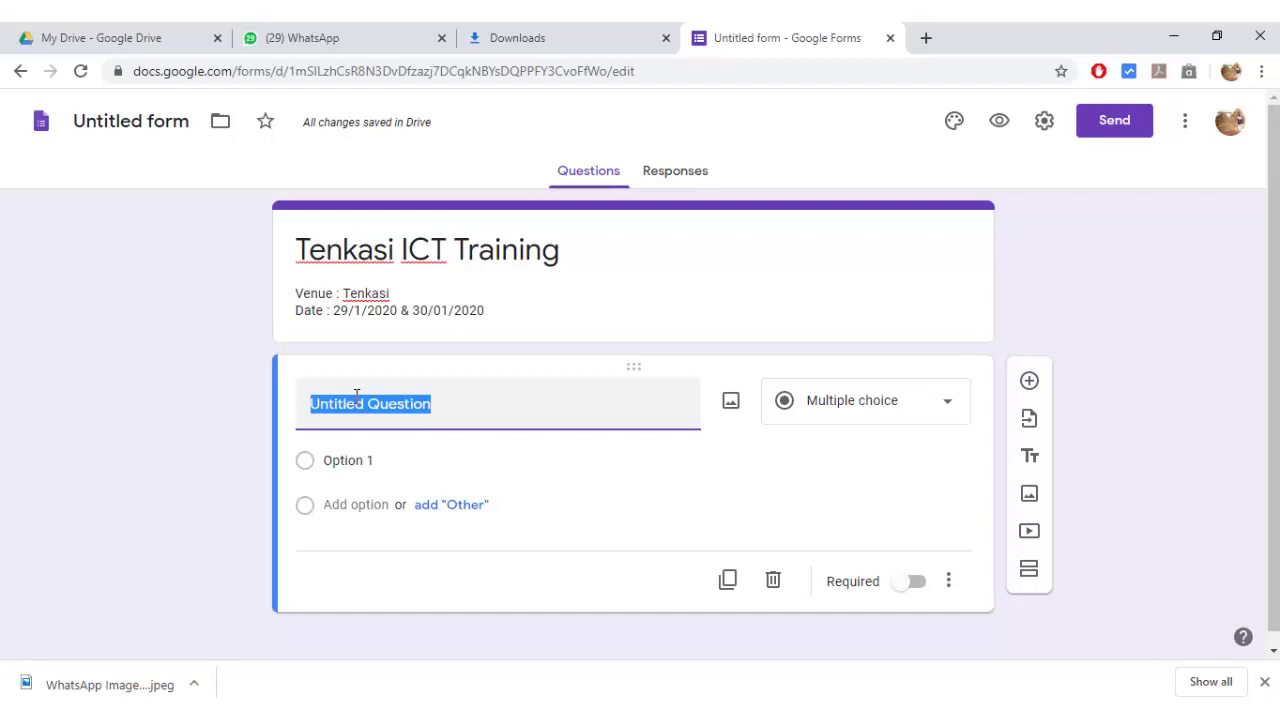
- Title the first question 'Name', make it required, and add a new question below it
{"action": "type", "text": "N"}
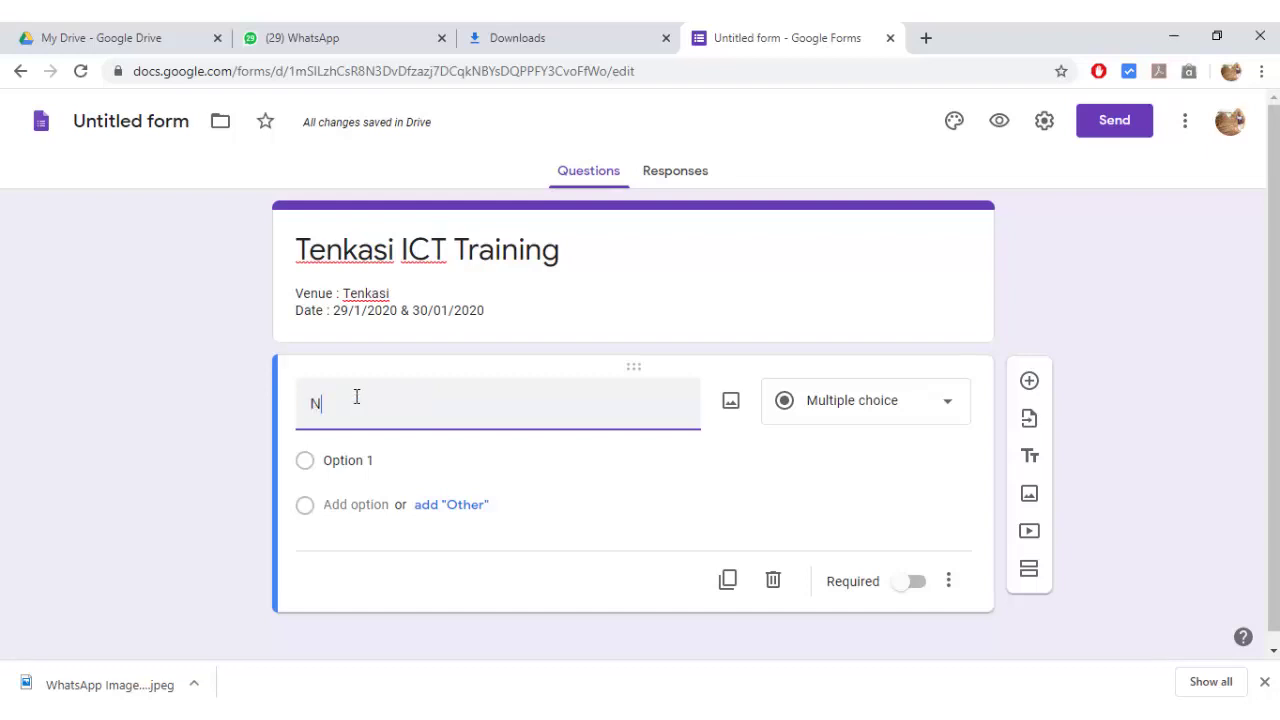
{"action": "type", "text": "ame"}
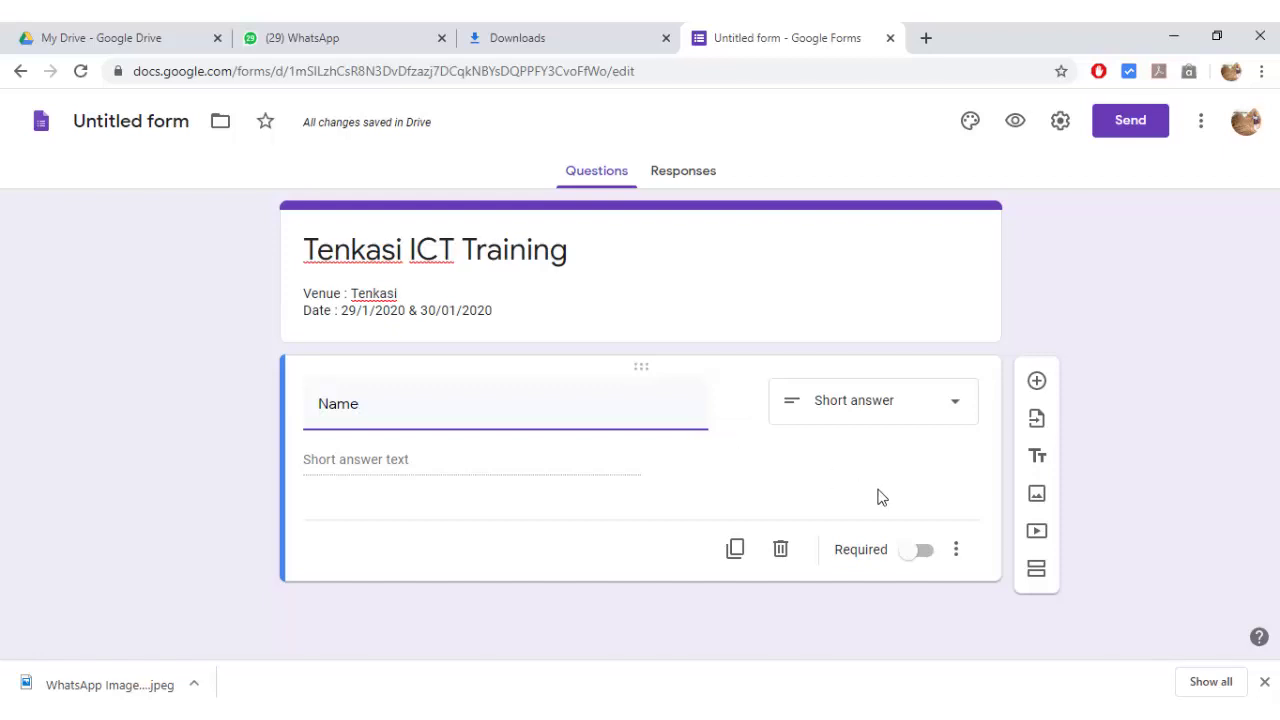
{"action": "left_click", "coordinate": [922, 552]}
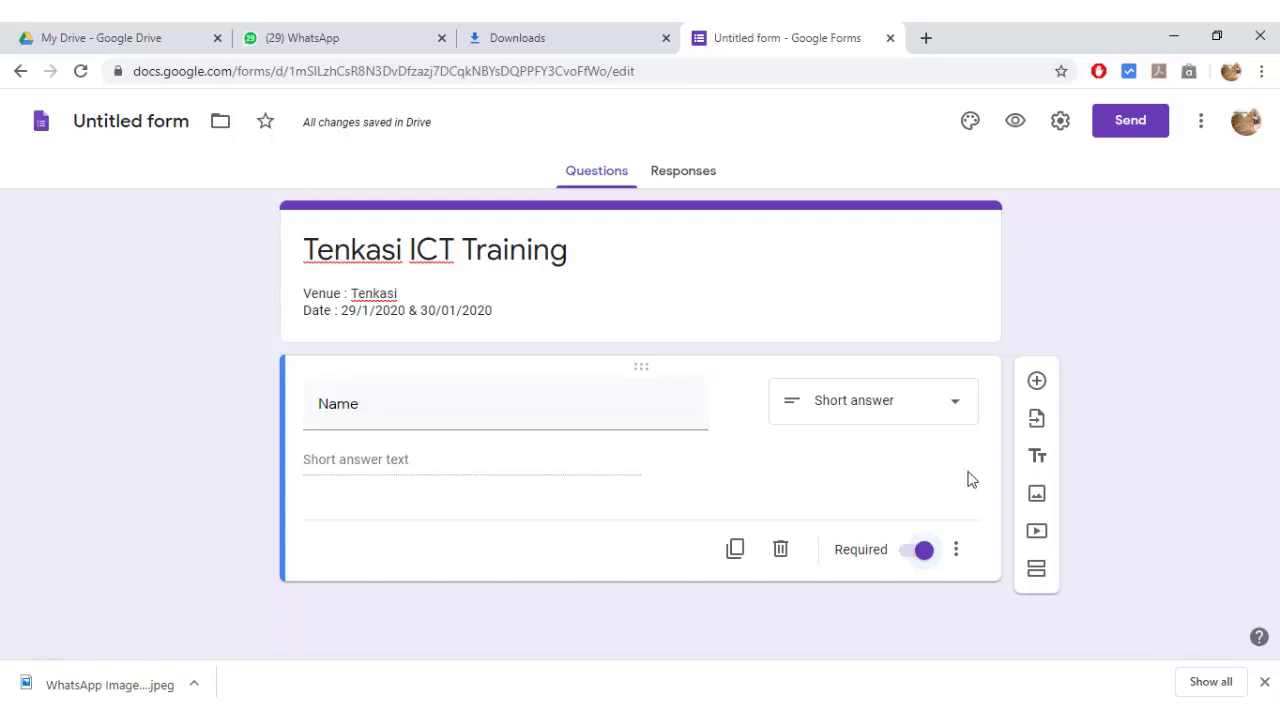
{"action": "left_click", "coordinate": [1037, 384]}
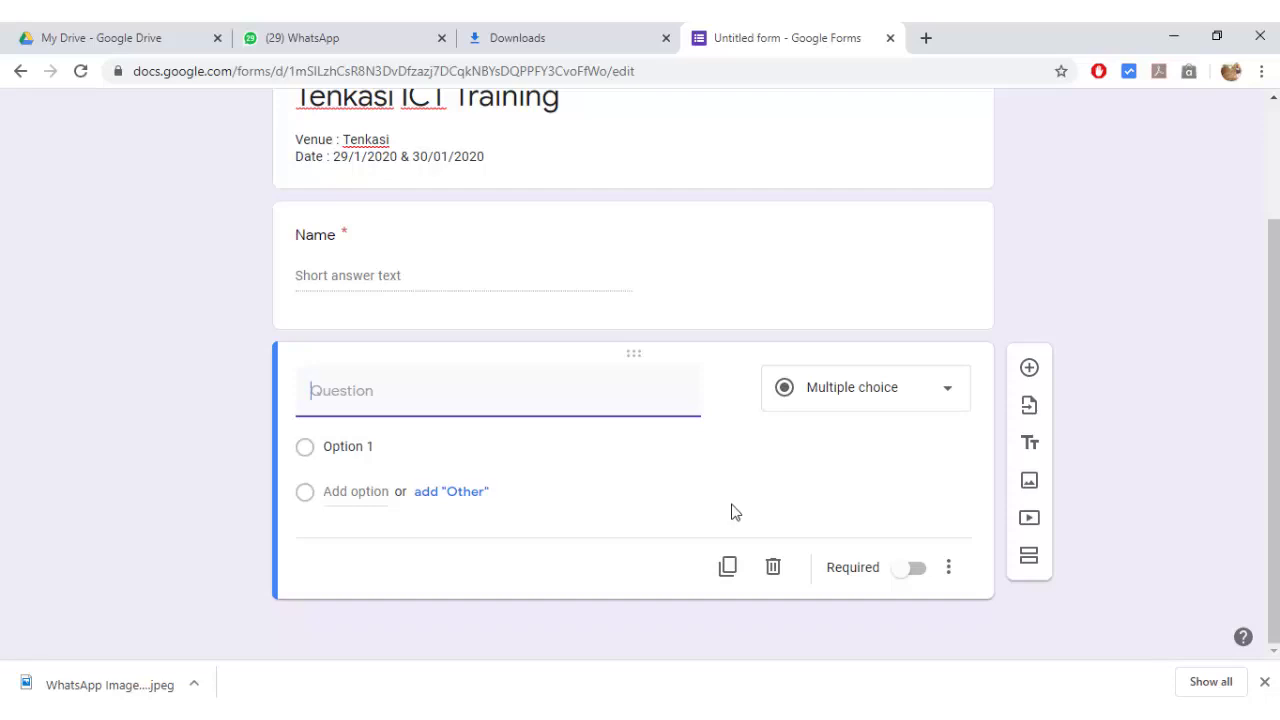
- Enter 'Subject' as the second question's title
{"action": "type", "text": "Subject"}
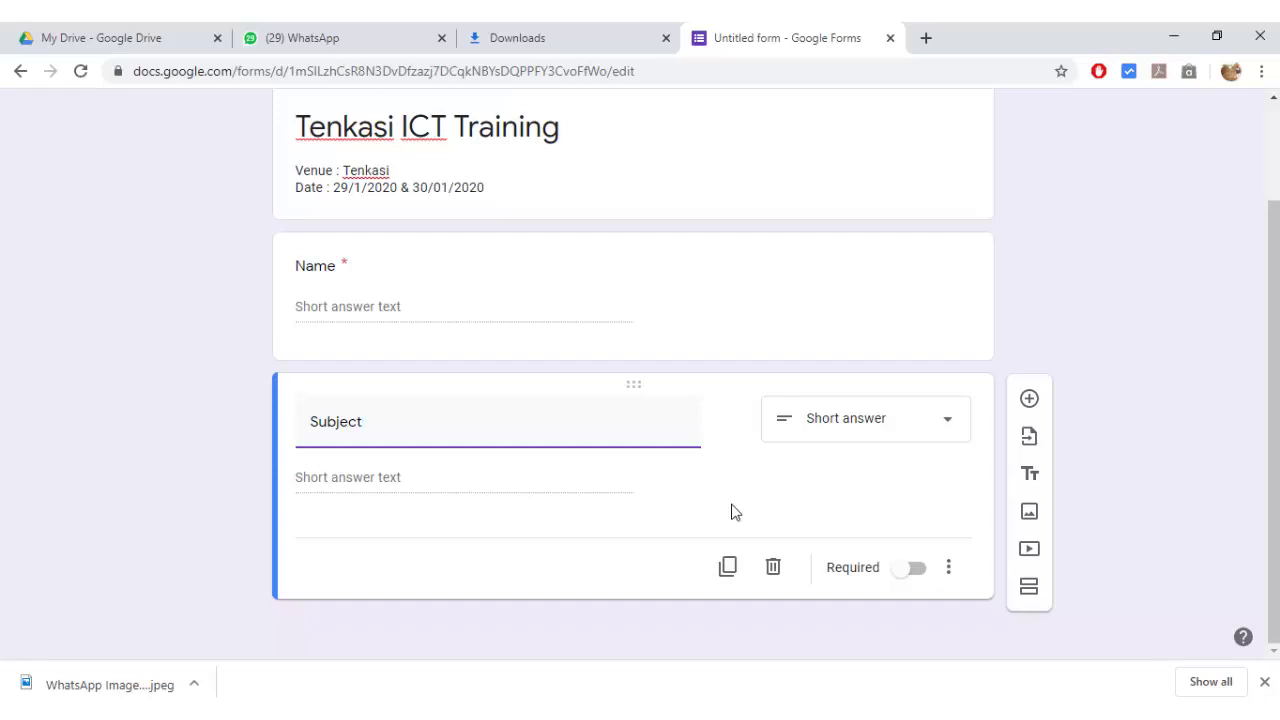
{"action": "left_click", "coordinate": [948, 424]}
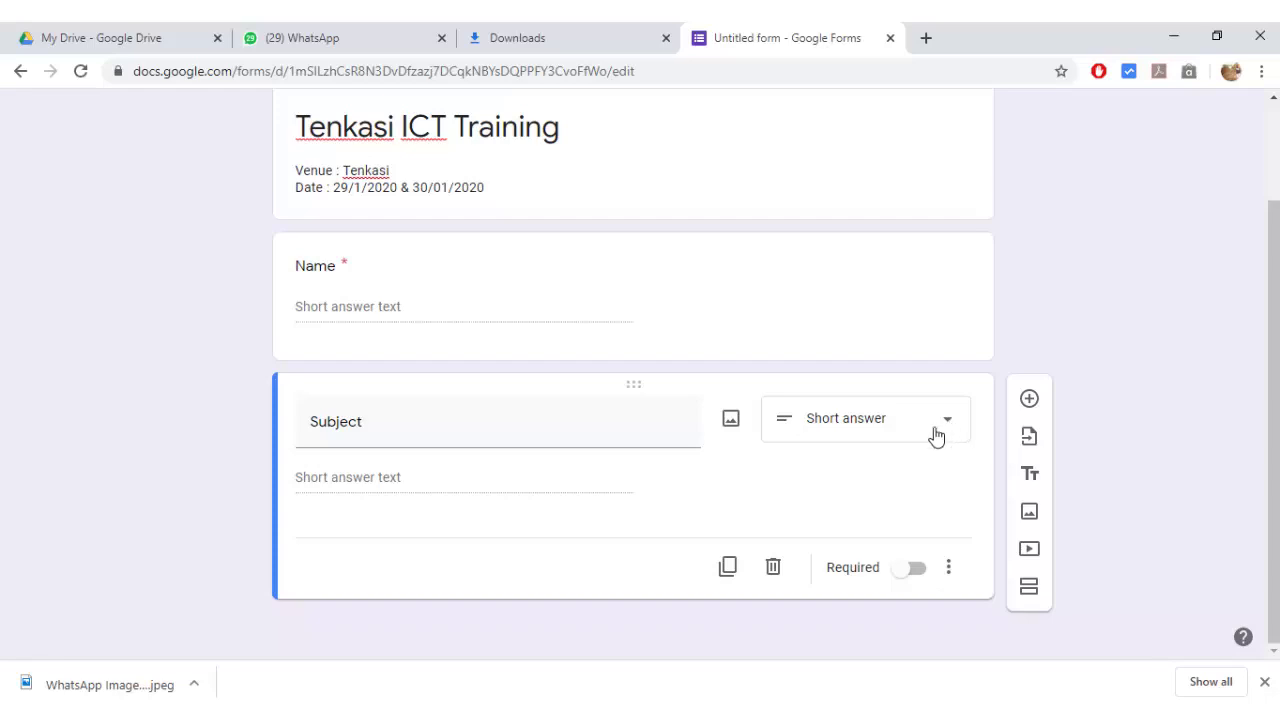
- Switch Subject to multiple choice with options Physics and Chemistry, and mark it required
{"action": "left_click", "coordinate": [936, 437]}
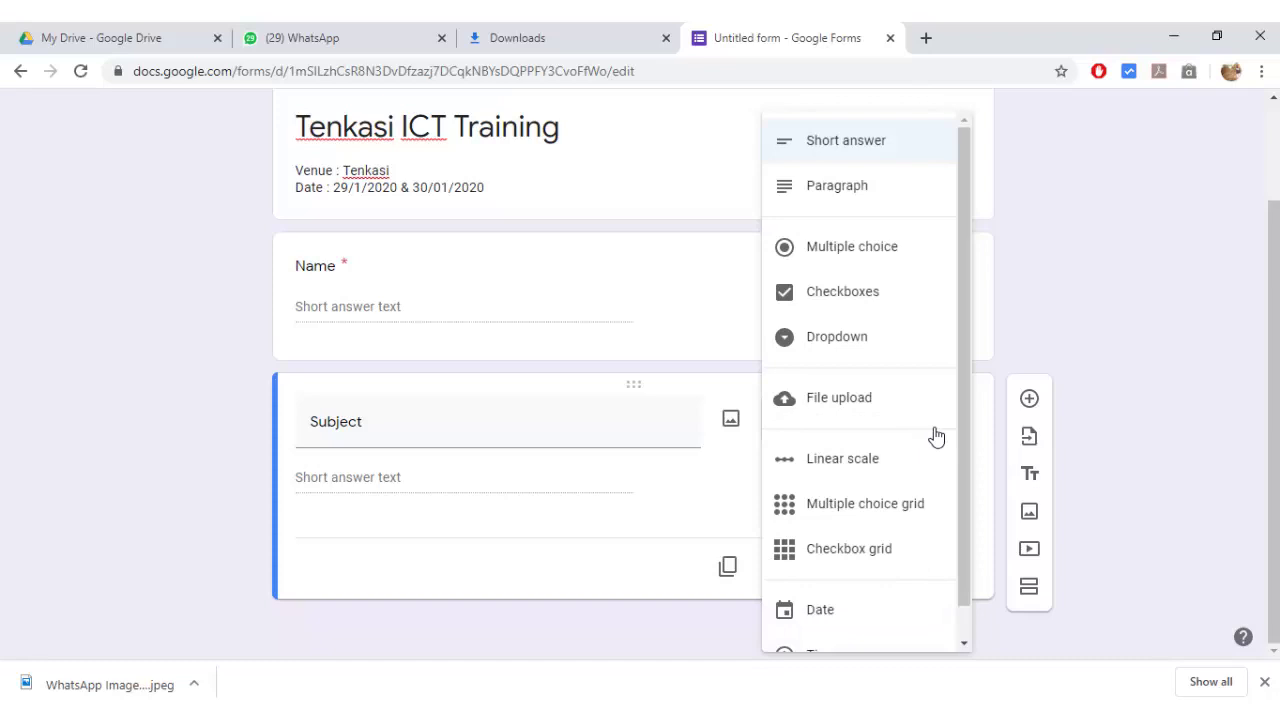
{"action": "left_click", "coordinate": [865, 259]}
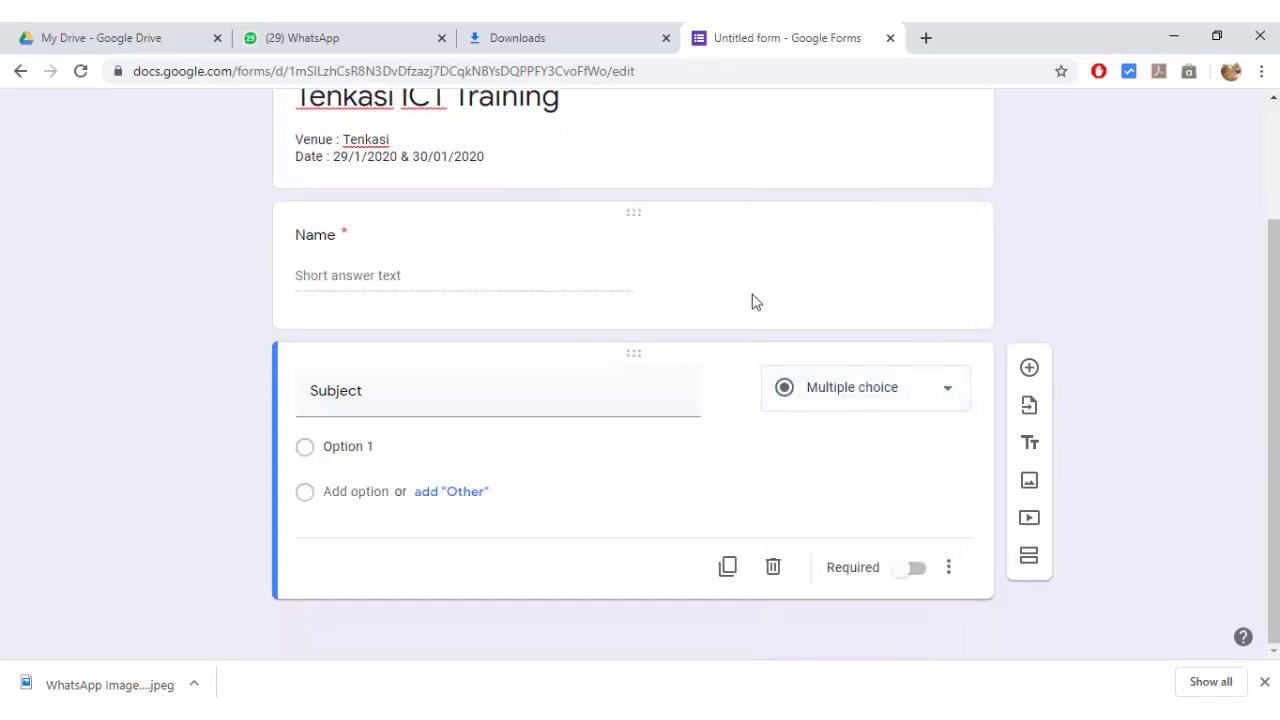
{"action": "left_click", "coordinate": [355, 449]}
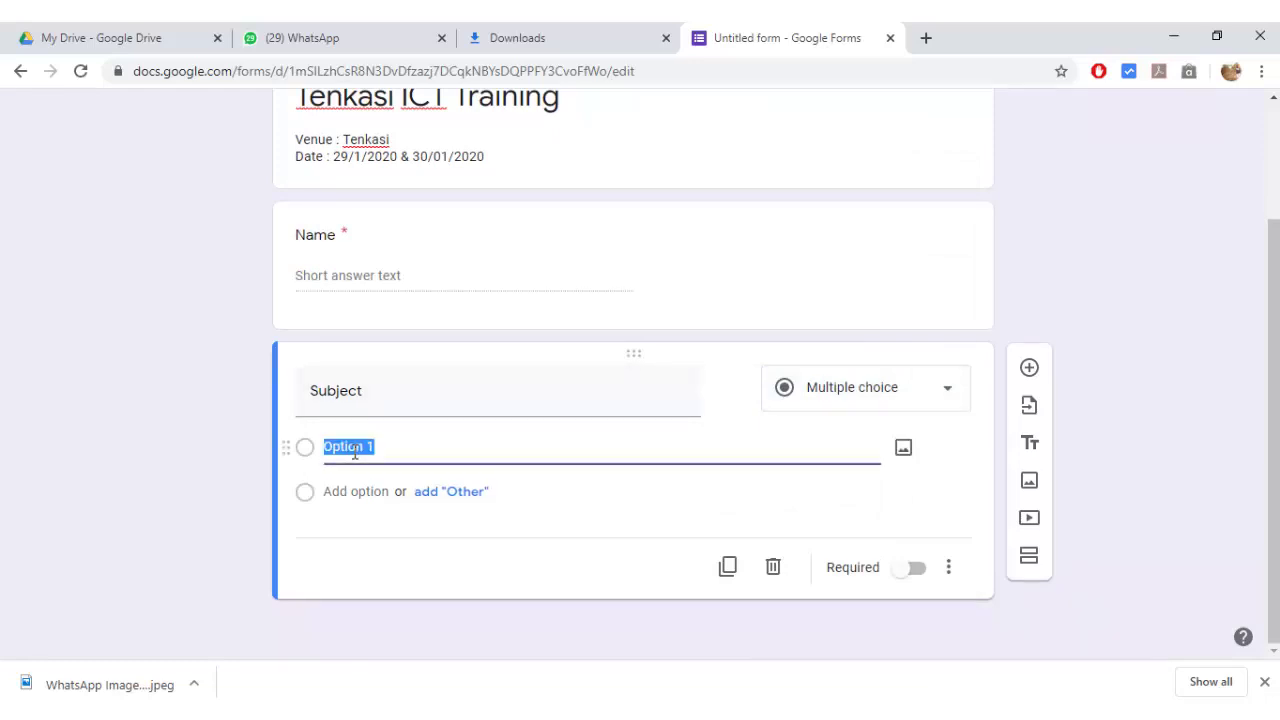
{"action": "type", "text": "P"}
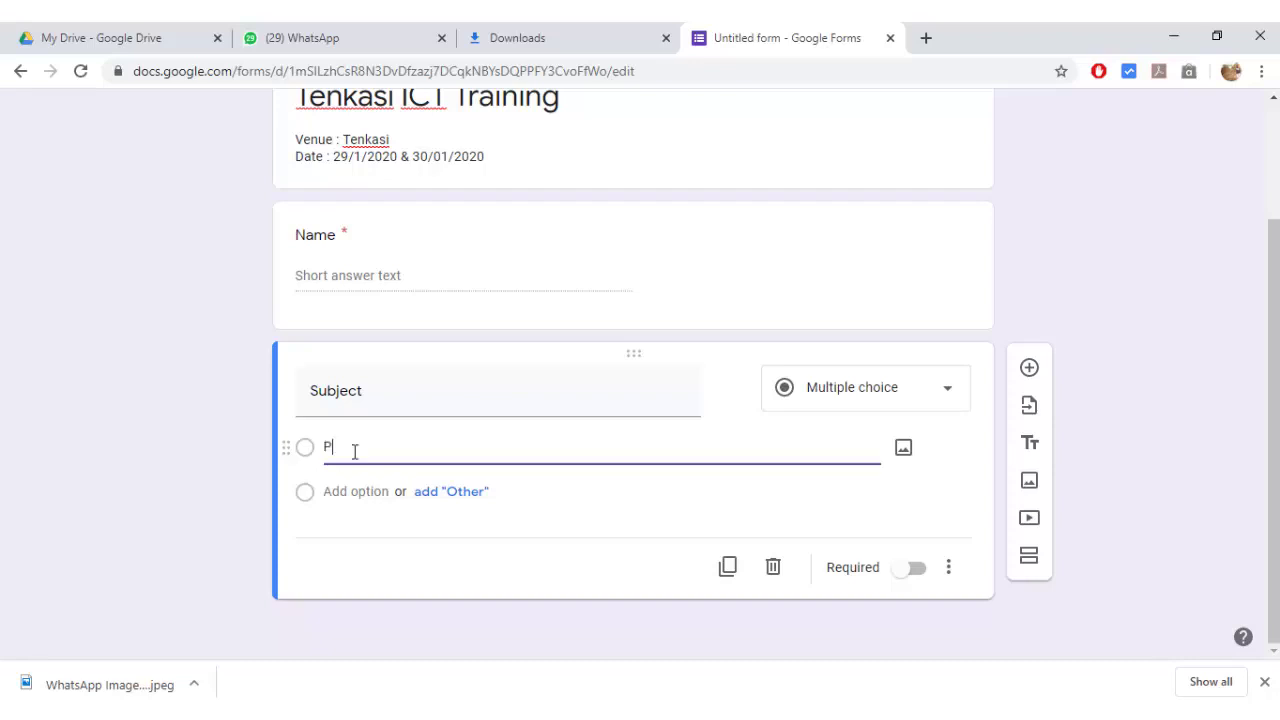
{"action": "type", "text": "hysics"}
{"action": "left_click", "coordinate": [355, 497]}
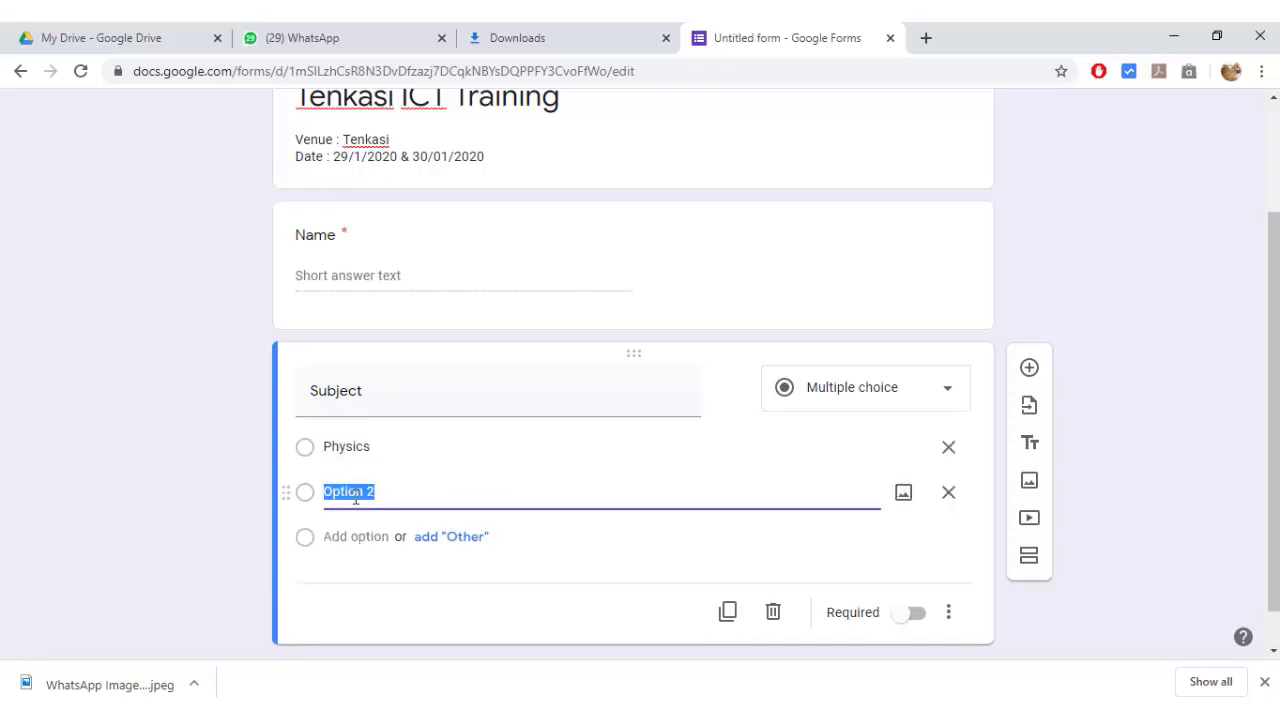
{"action": "type", "text": "Chemistry"}
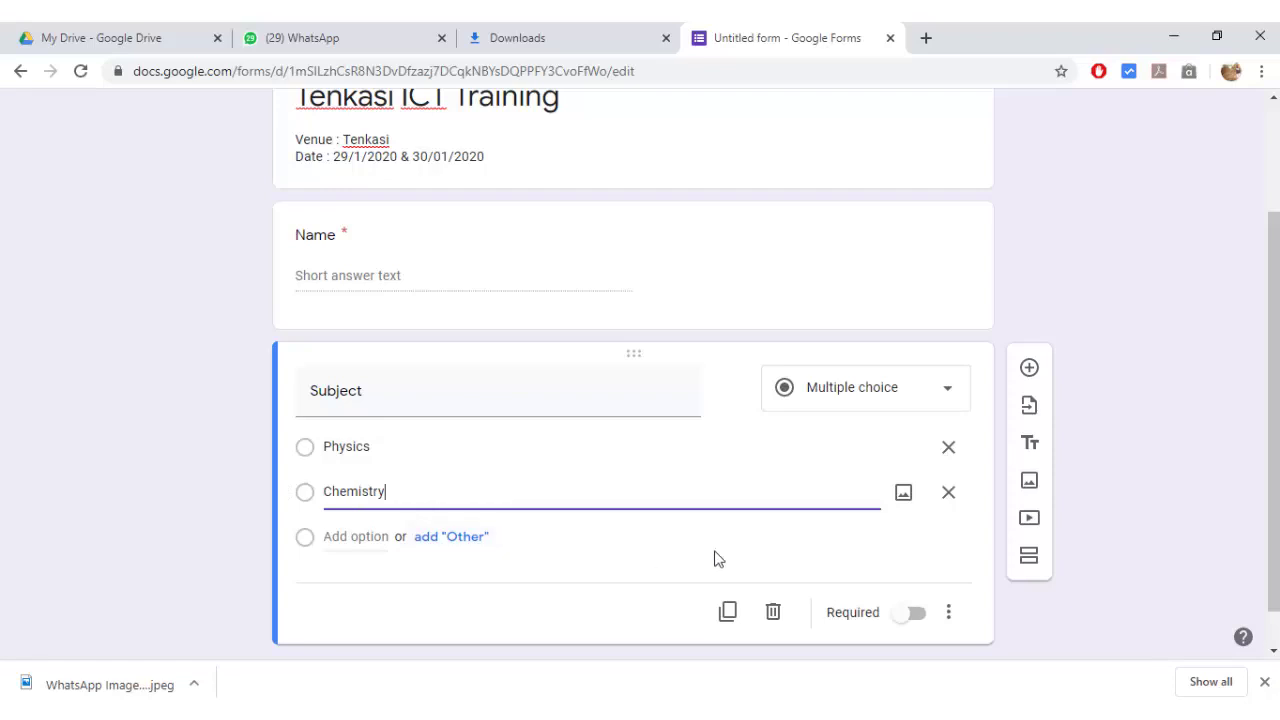
{"action": "left_click", "coordinate": [920, 622]}
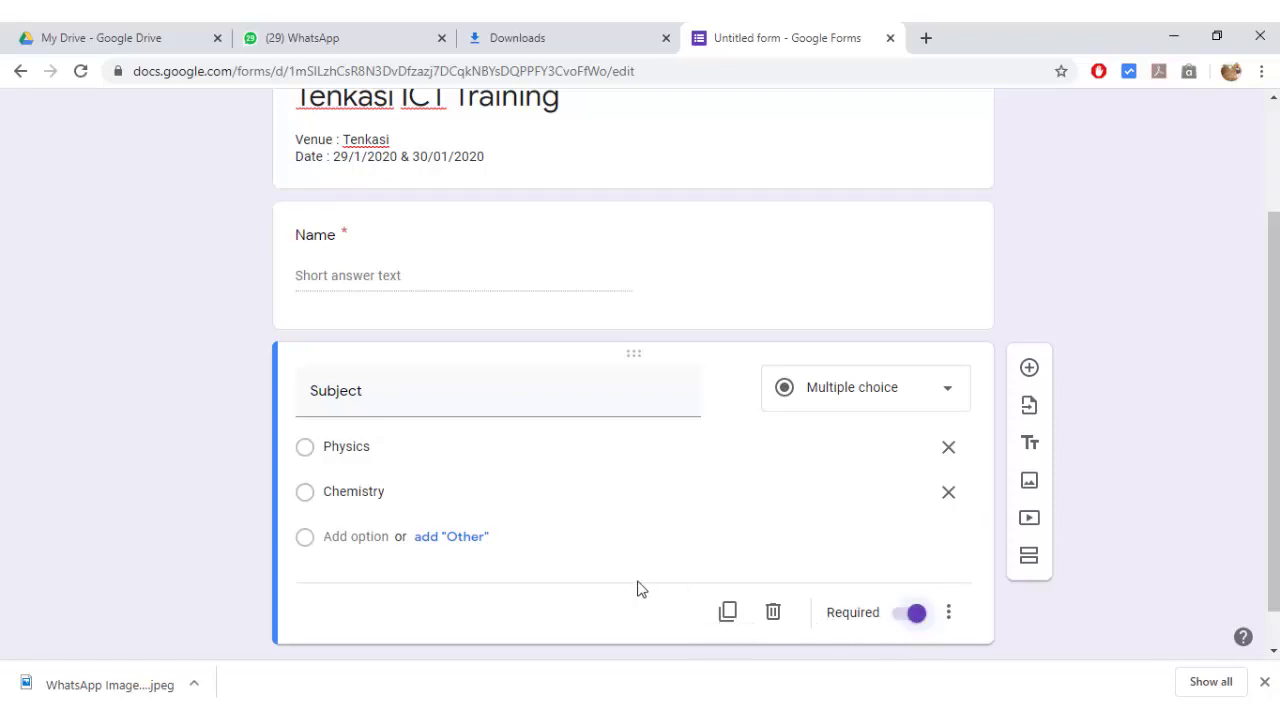
{"action": "scroll", "coordinate": [640, 587], "scroll_direction": "down", "scroll_amount": 1}
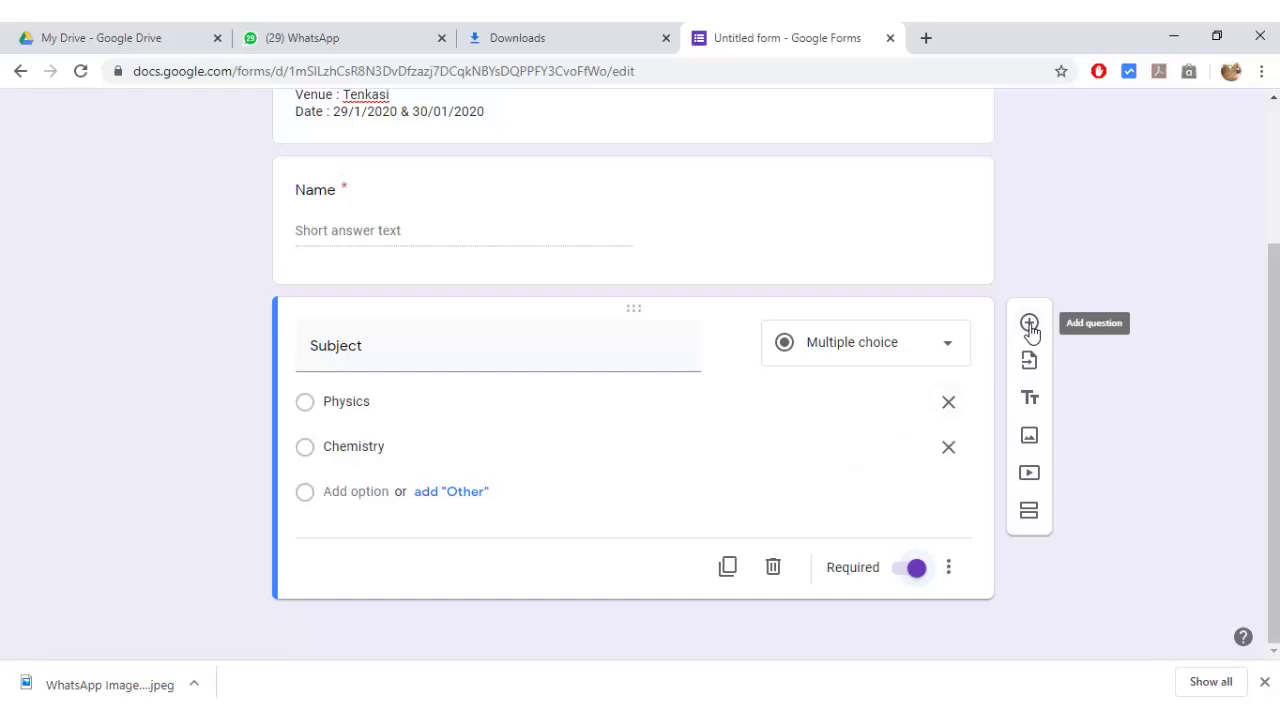
- Add a 'School Name & Address' question, then a required 'Whatsapp Number' question
{"action": "left_click", "coordinate": [1030, 323]}
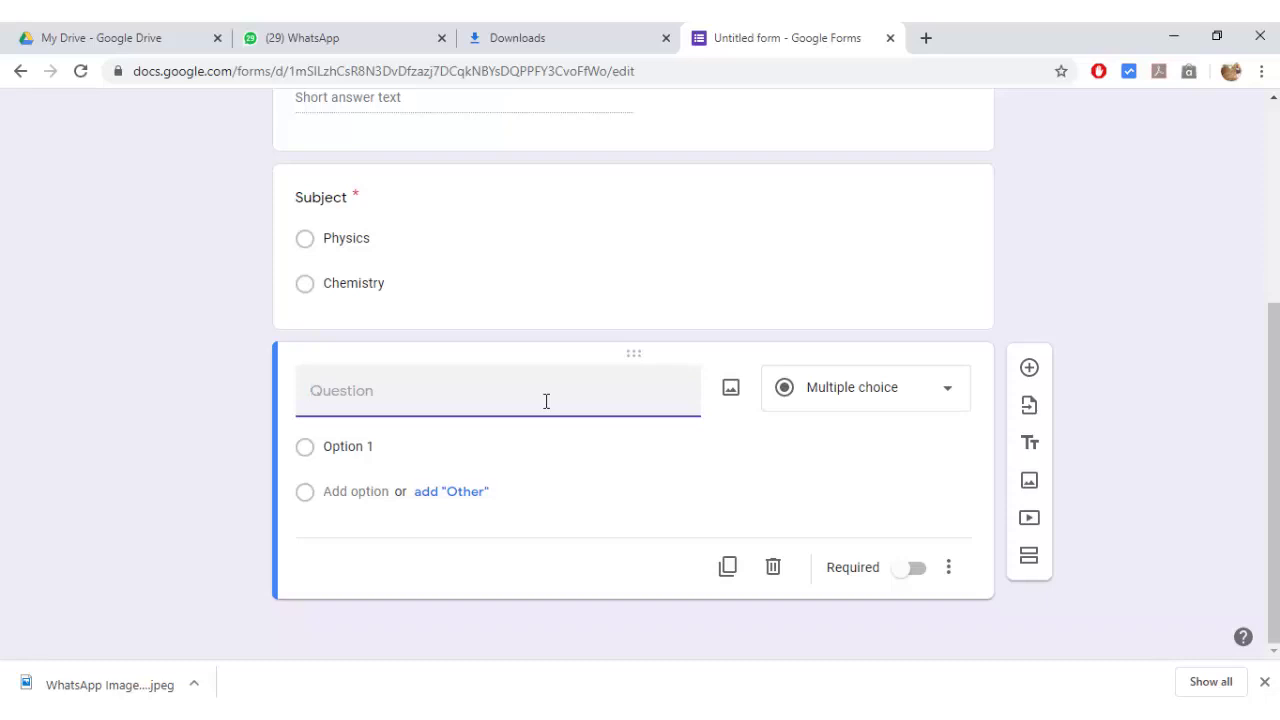
{"action": "type", "text": "School Name "}
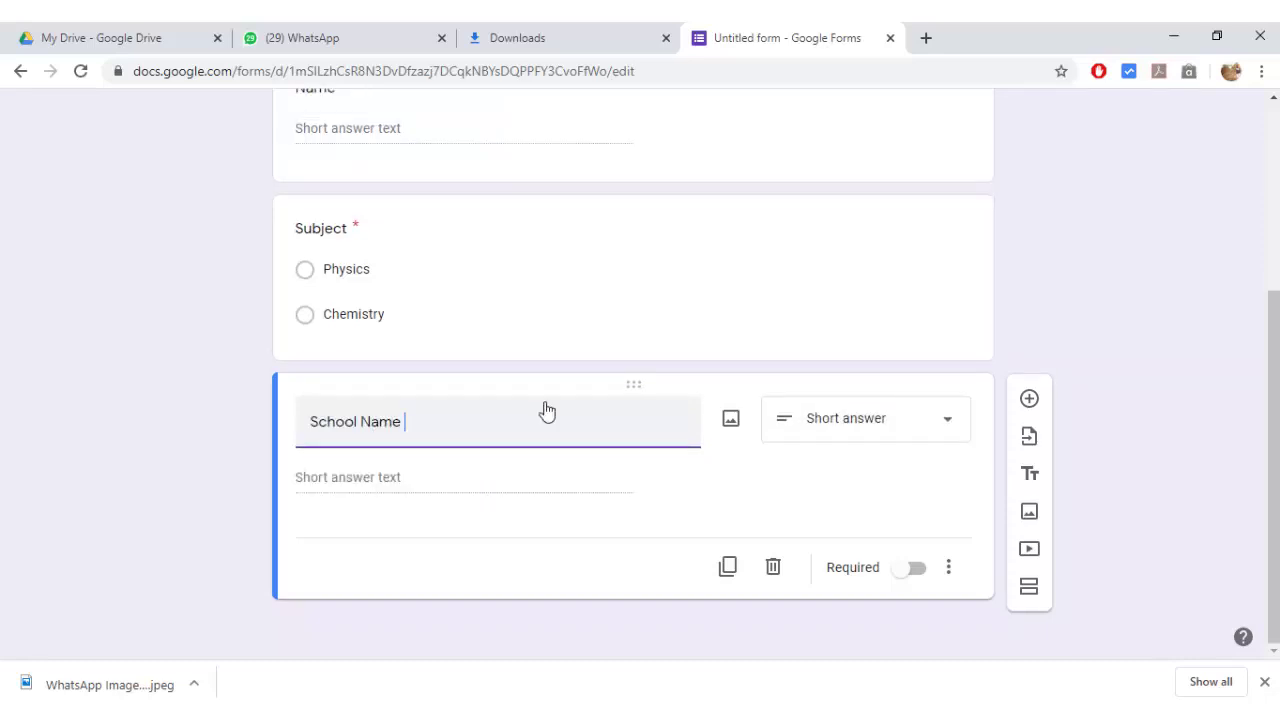
{"action": "type", "text": "& Address"}
{"action": "key", "text": "Return"}
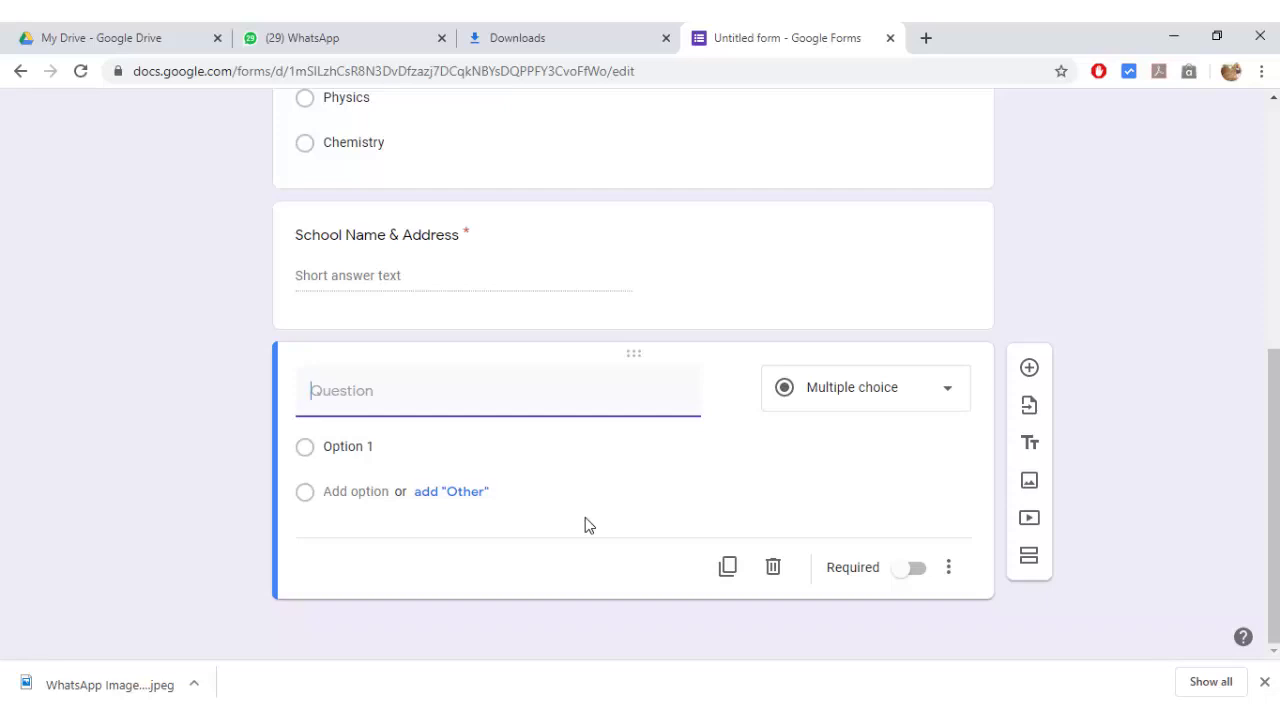
{"action": "type", "text": "Whatsapp Number"}
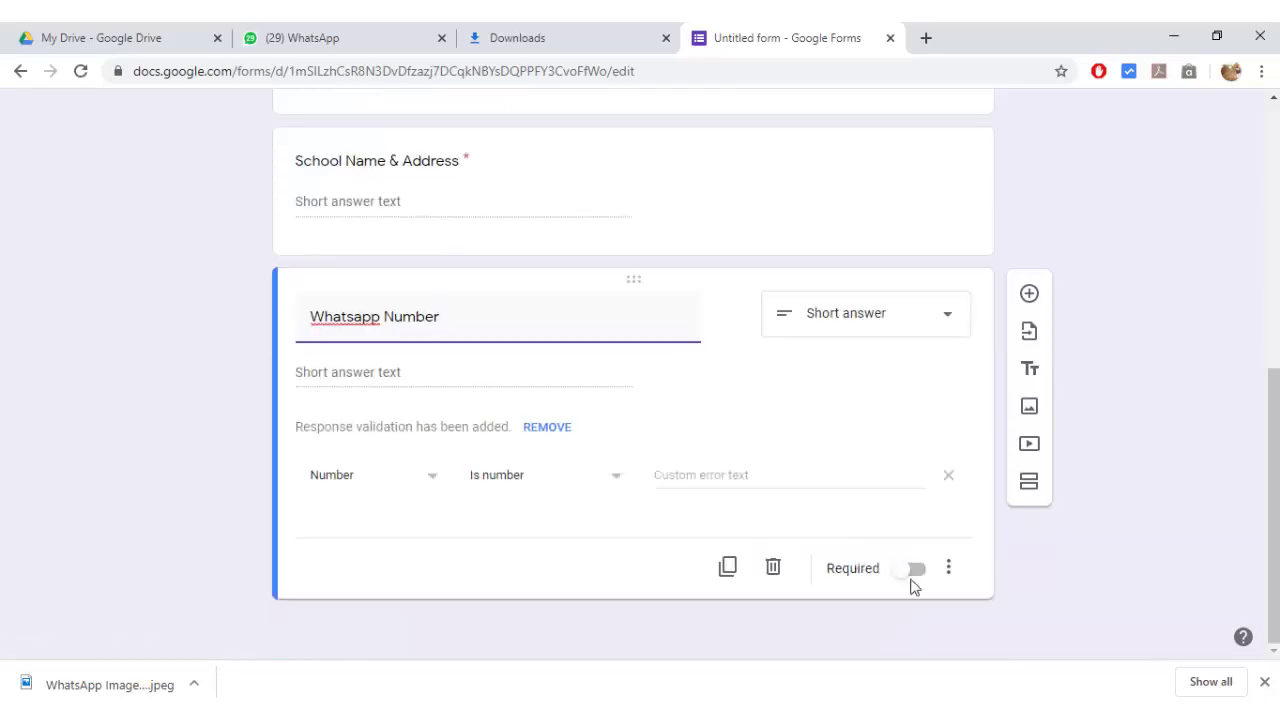
{"action": "left_click", "coordinate": [915, 570]}
{"action": "scroll", "coordinate": [198, 509], "scroll_direction": "up", "scroll_amount": 10}
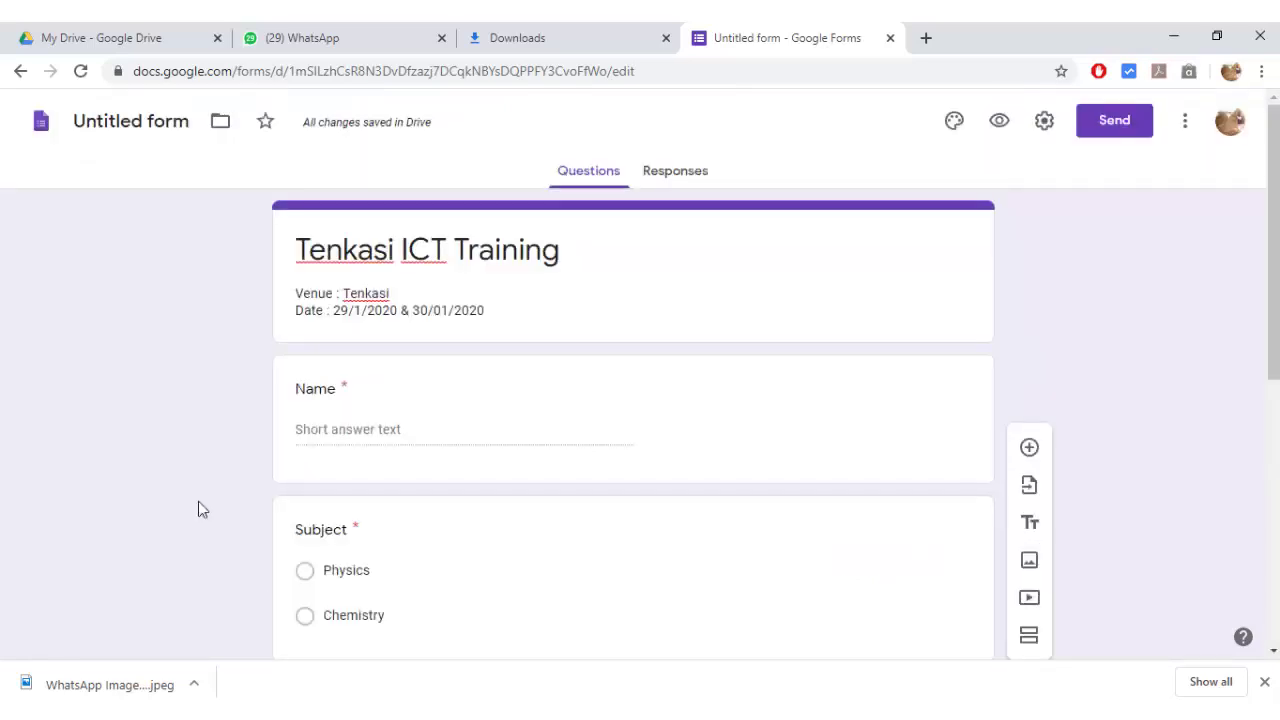
- Name the form file Tenkasi ICT Training and open its respondent preview
{"action": "left_click", "coordinate": [120, 121]}
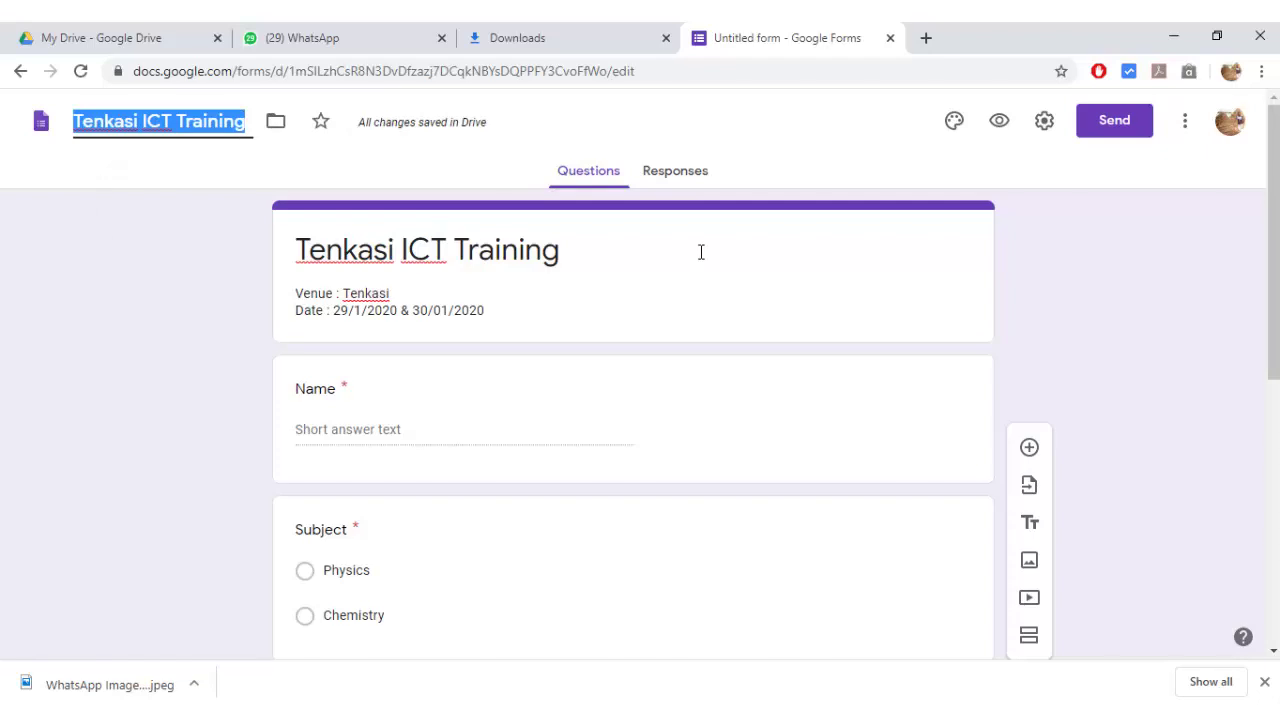
{"action": "left_click", "coordinate": [1002, 124]}
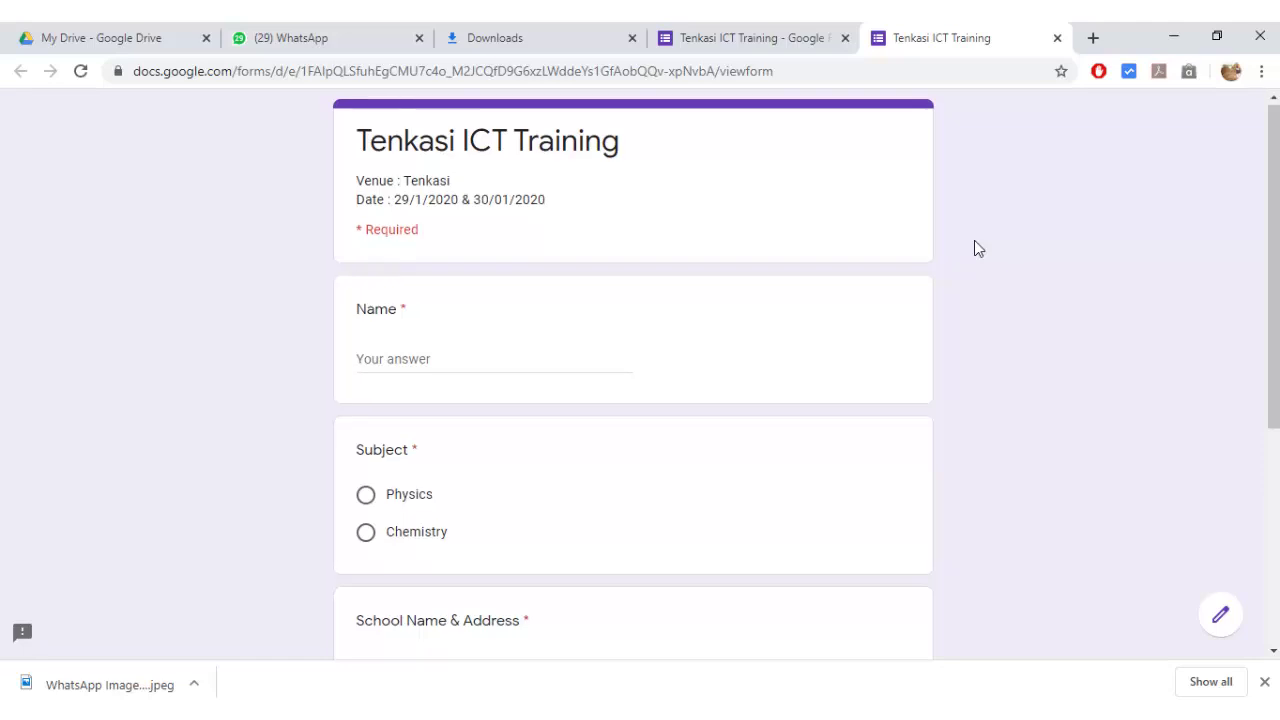
- Enter the respondent's full name in the test response's Name field
{"action": "scroll", "coordinate": [975, 241], "scroll_direction": "down", "scroll_amount": 1}
{"action": "scroll", "coordinate": [975, 241], "scroll_direction": "down", "scroll_amount": 1}
{"action": "scroll", "coordinate": [975, 241], "scroll_direction": "down", "scroll_amount": 2}
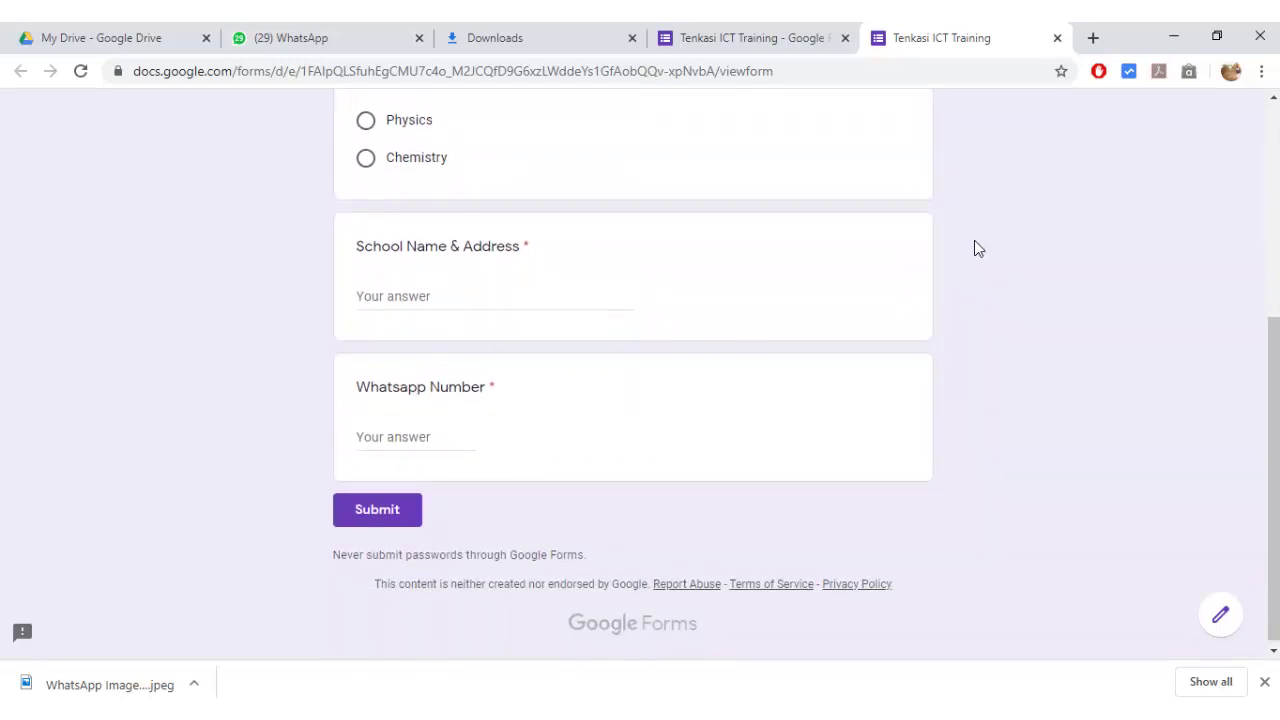
{"action": "scroll", "coordinate": [978, 249], "scroll_direction": "up", "scroll_amount": 4}
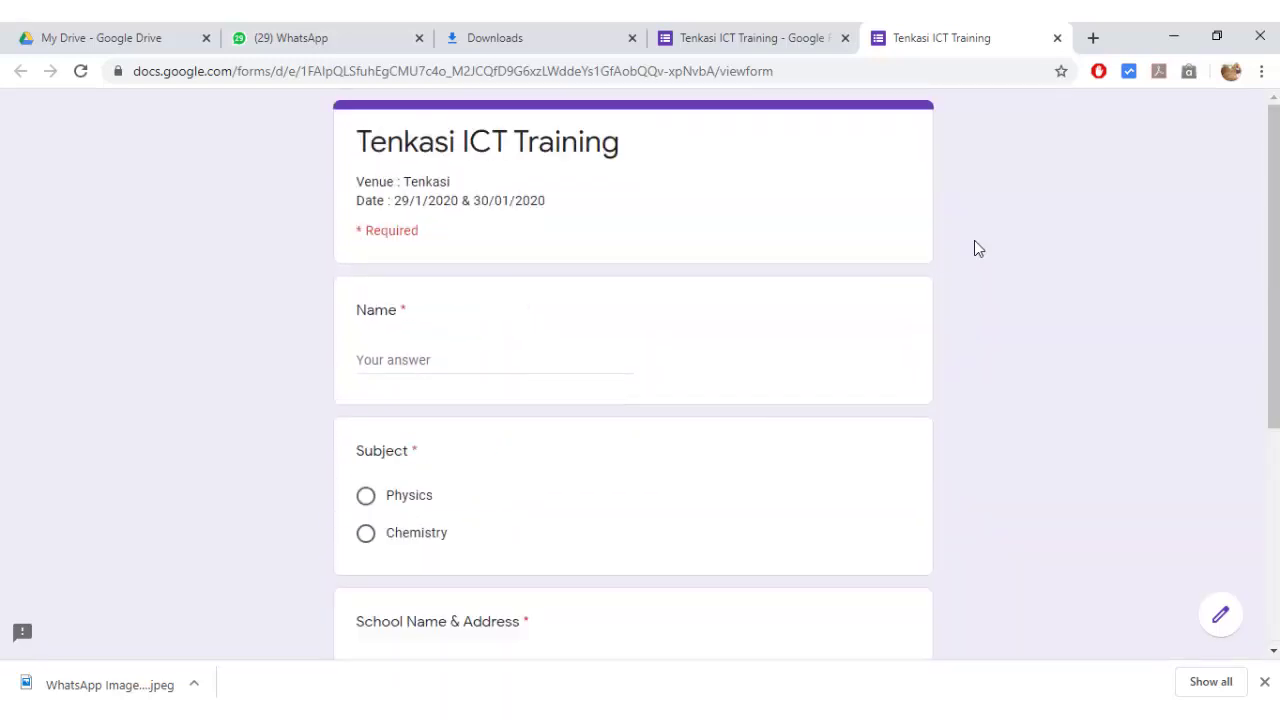
{"action": "scroll", "coordinate": [978, 249], "scroll_direction": "down", "scroll_amount": 1}
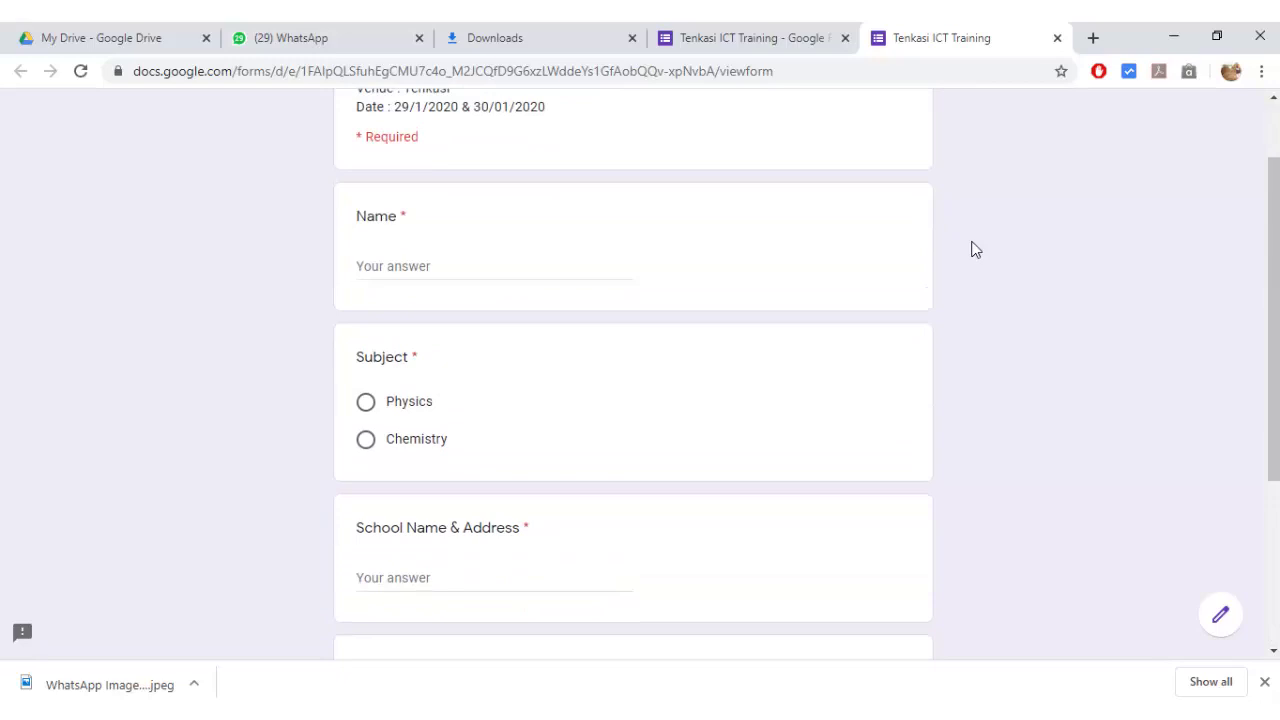
{"action": "left_click", "coordinate": [462, 271]}
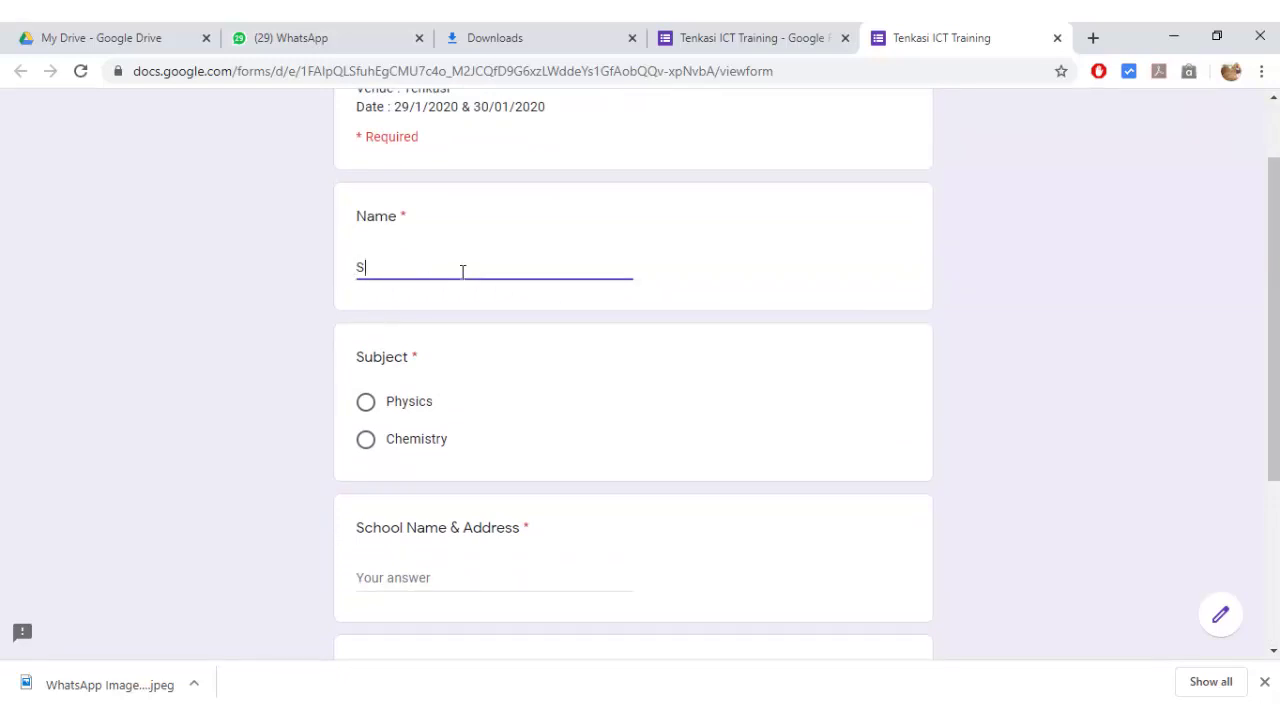
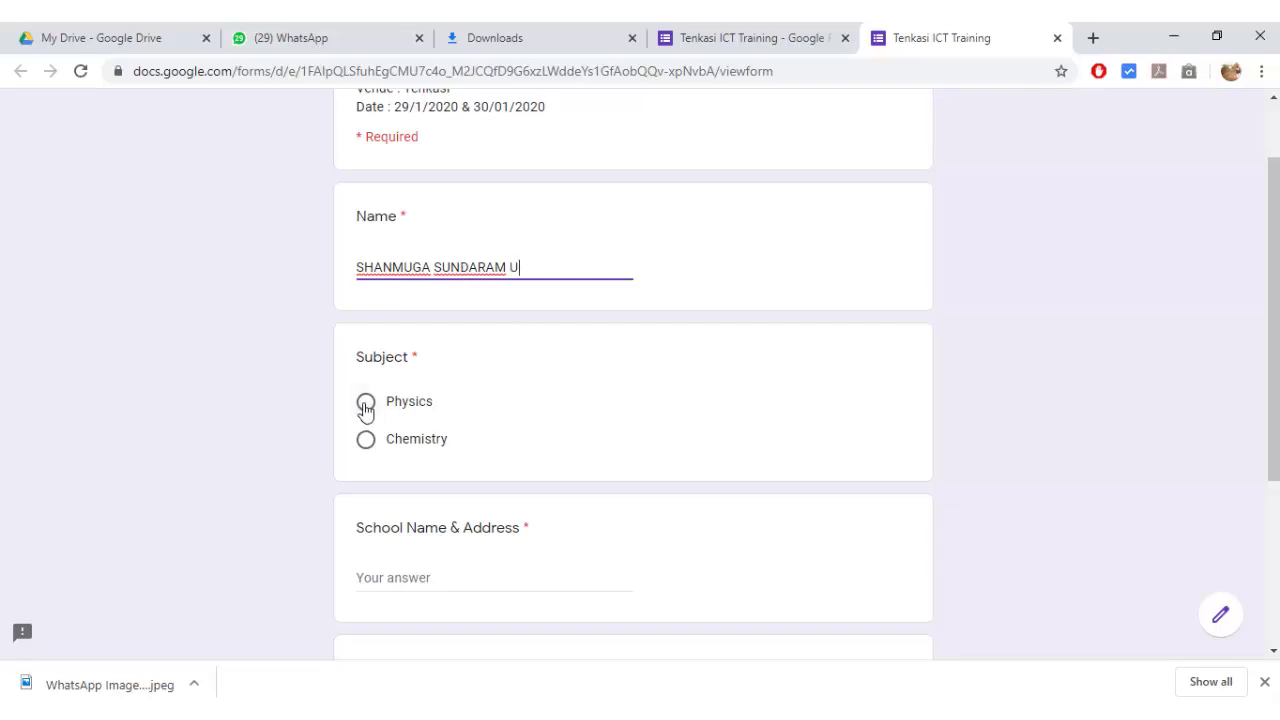
- Fill in the school name and address in Tenkasi, and the WhatsApp phone number
{"action": "scroll", "coordinate": [666, 397], "scroll_direction": "down", "scroll_amount": 2}
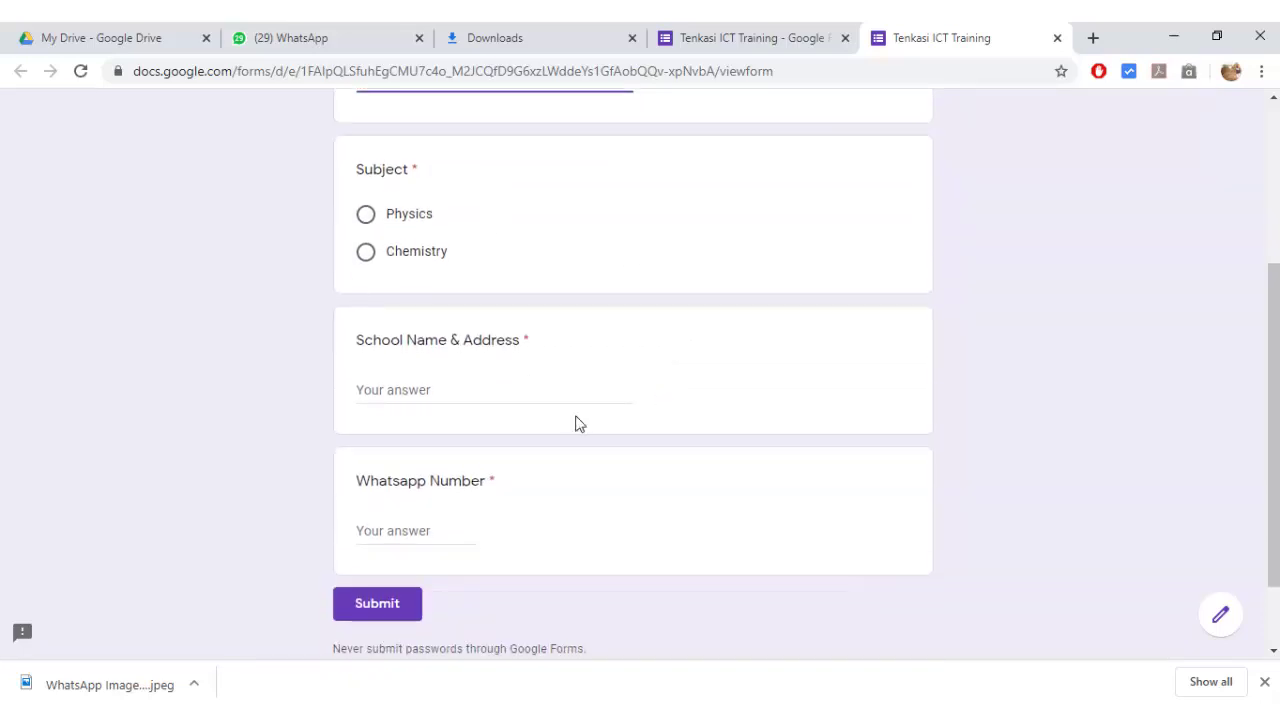
{"action": "left_click", "coordinate": [532, 392]}
{"action": "type", "text": "RAMASWA"}
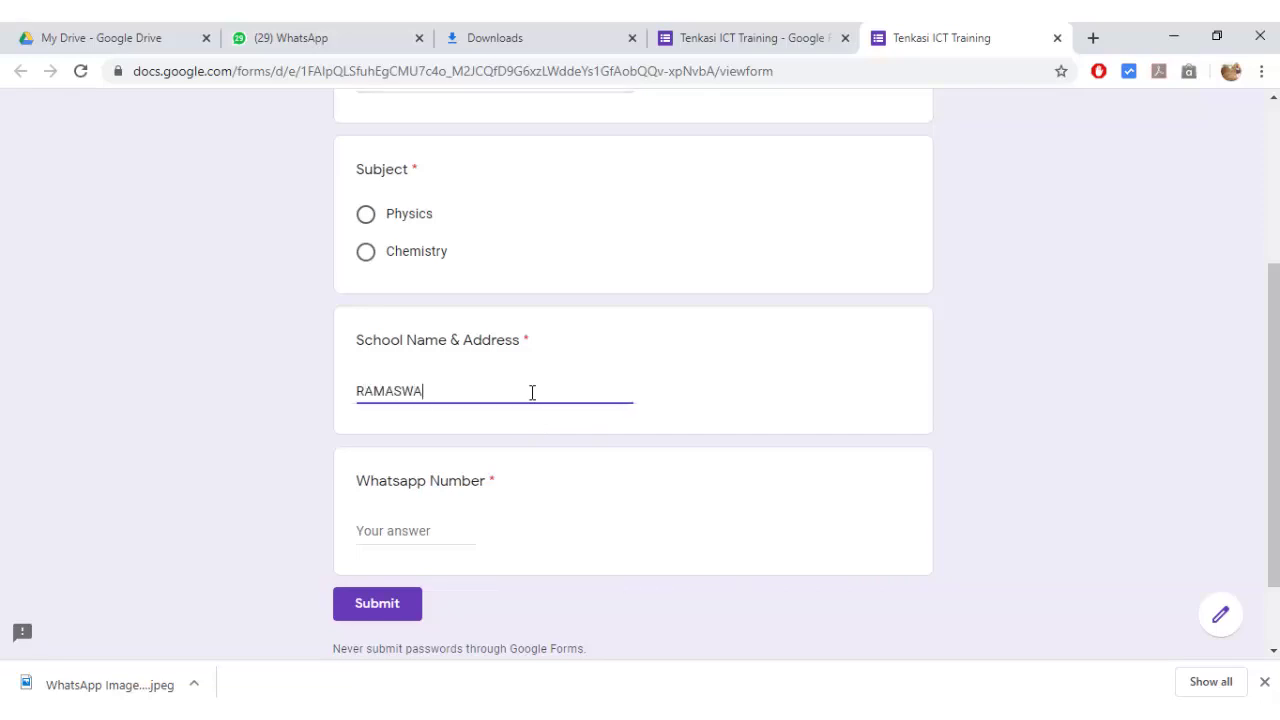
{"action": "type", "text": "MY PILLAI HSS, ILANJI"}
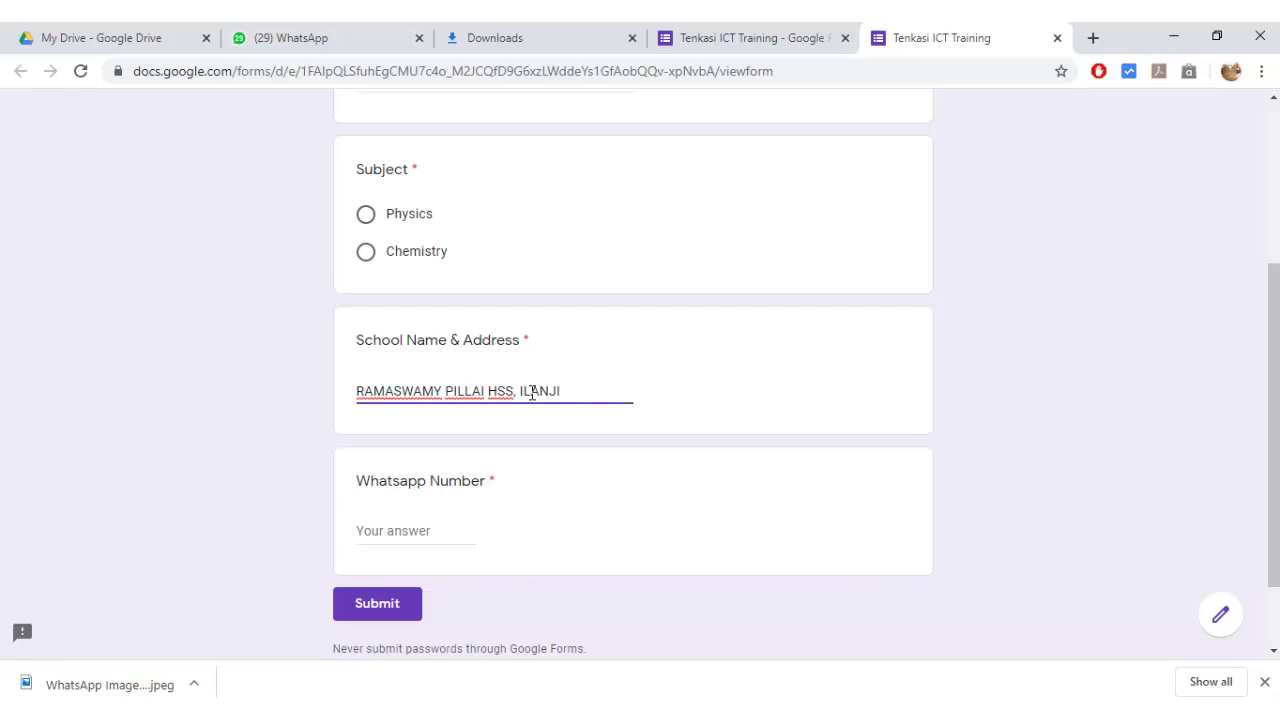
{"action": "type", "text": ", TENKASI"}
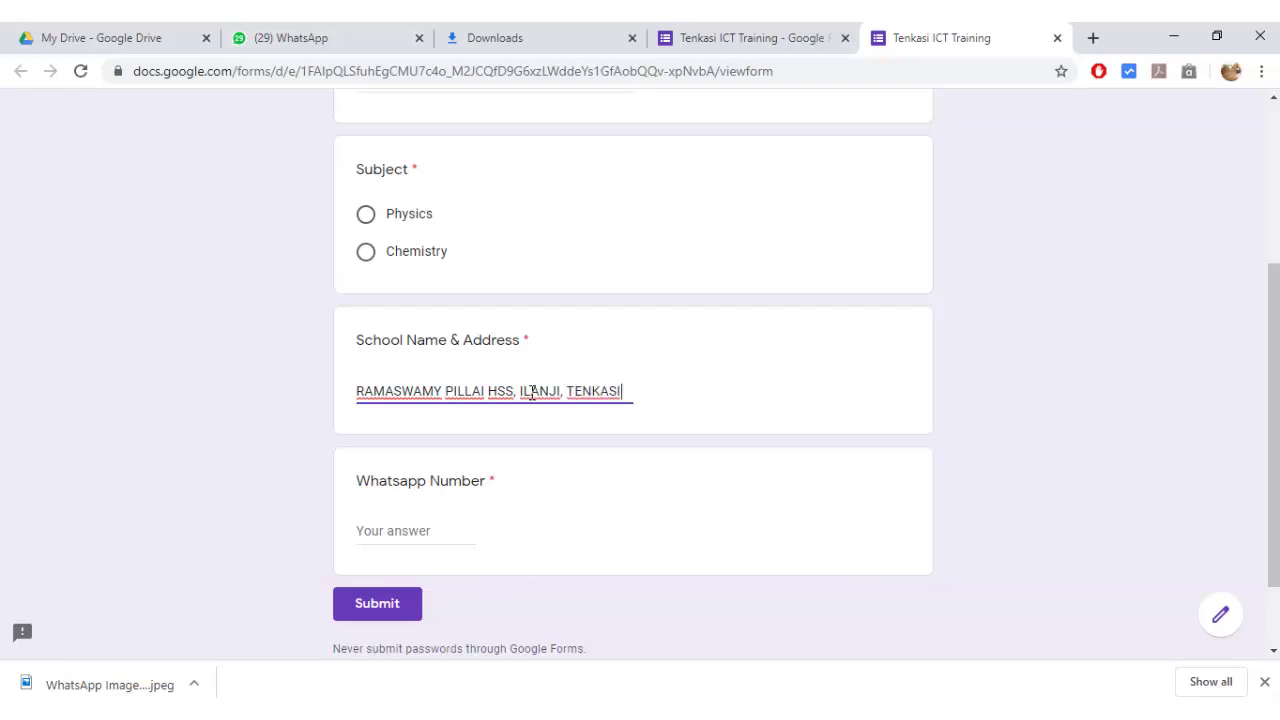
{"action": "scroll", "coordinate": [520, 400], "scroll_direction": "down", "scroll_amount": 1}
{"action": "left_click", "coordinate": [476, 440]}
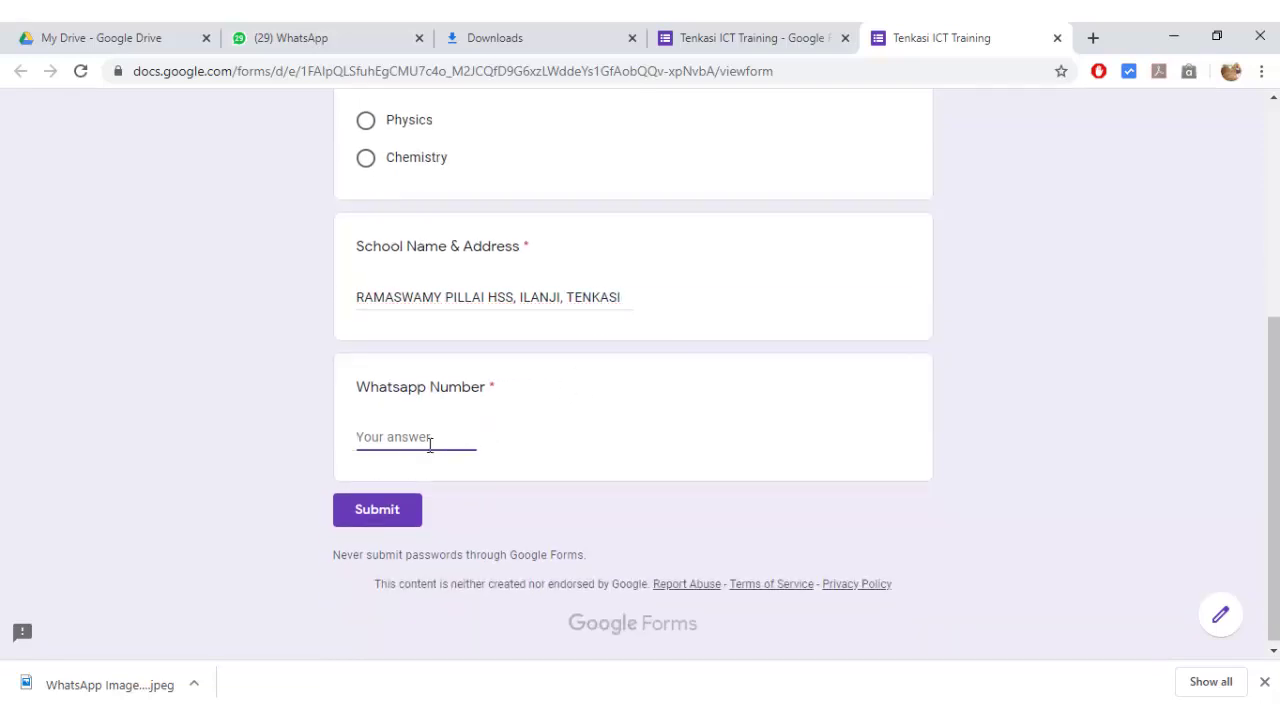
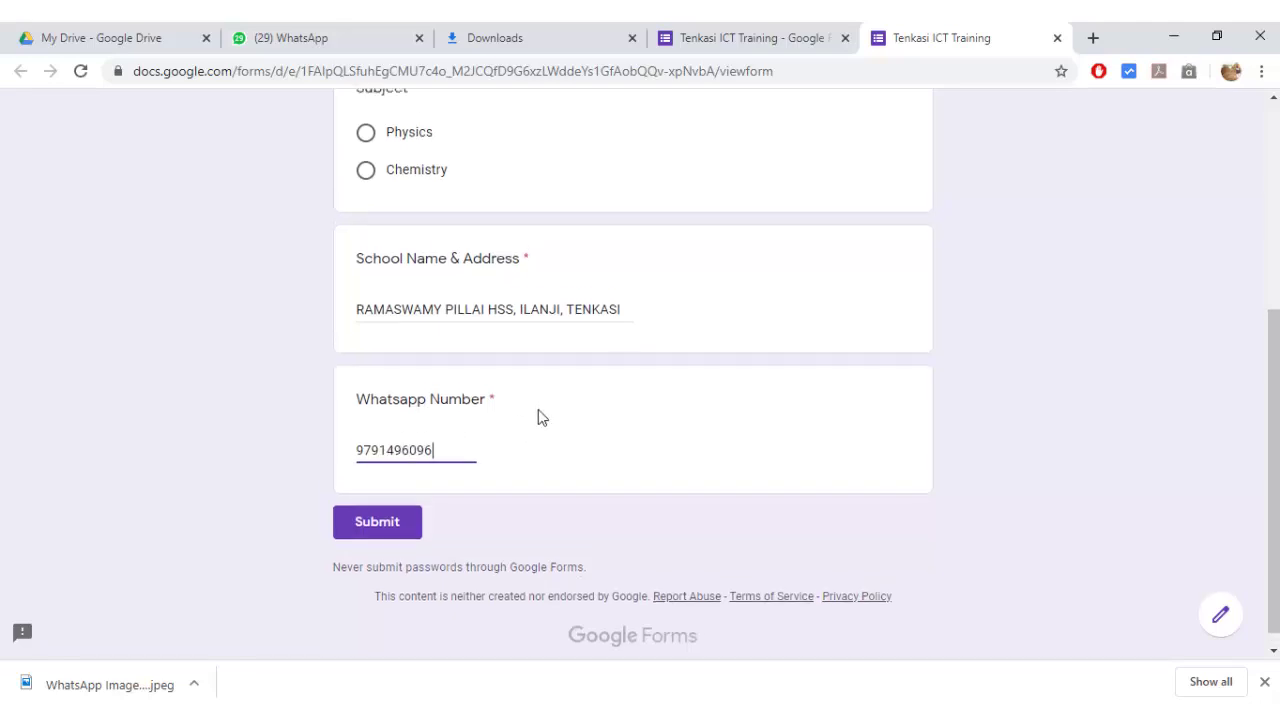
- Choose Physics as the subject and submit the test response
{"action": "scroll", "coordinate": [538, 418], "scroll_direction": "up", "scroll_amount": 4}
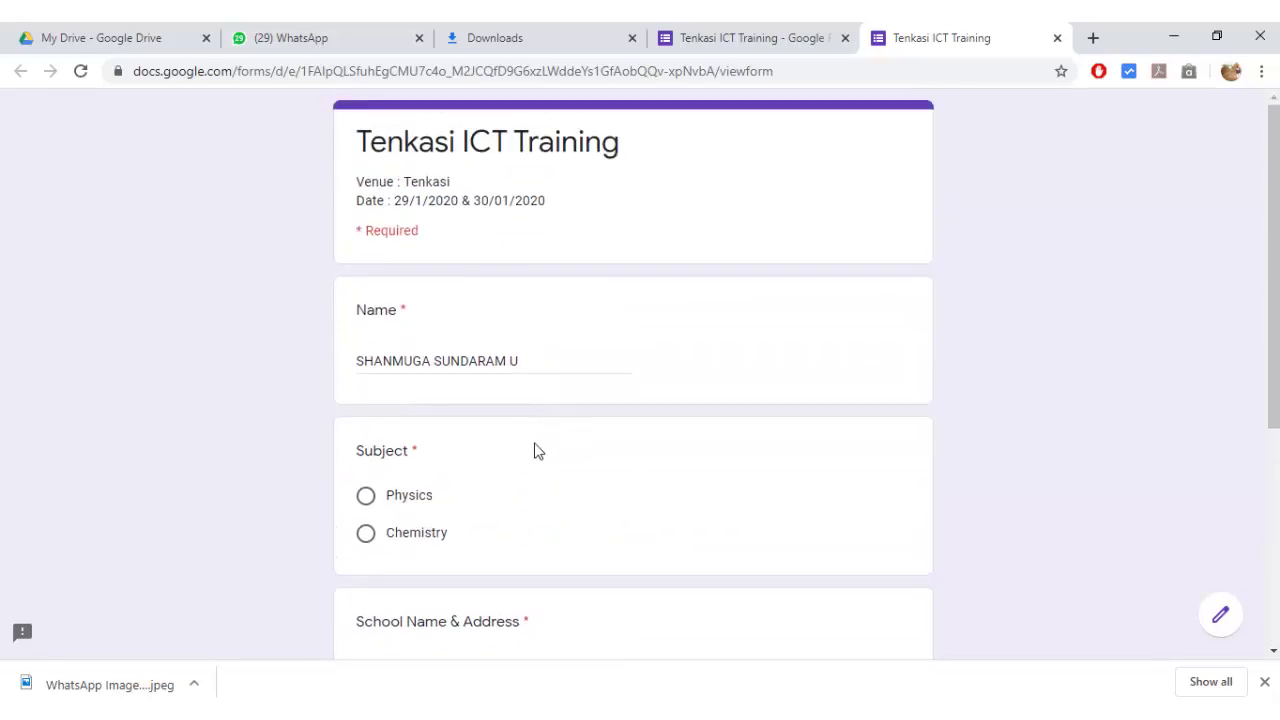
{"action": "scroll", "coordinate": [538, 451], "scroll_direction": "down", "scroll_amount": 4}
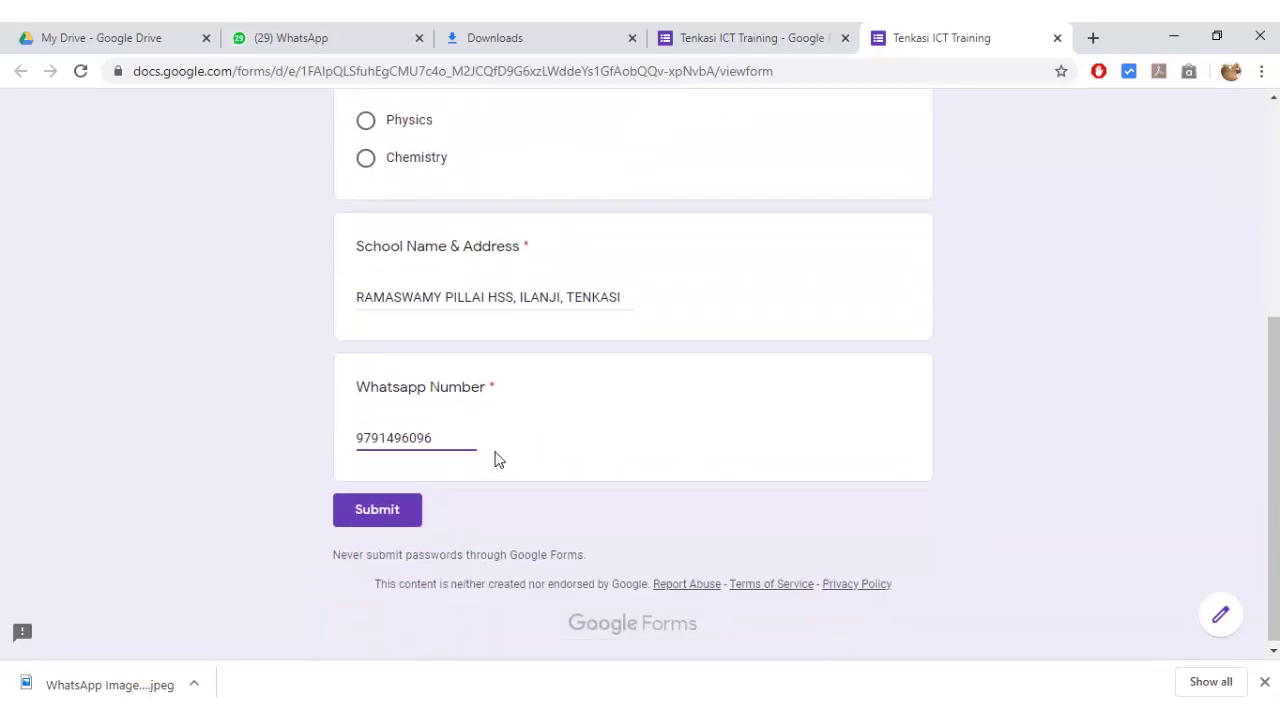
{"action": "left_click", "coordinate": [366, 122]}
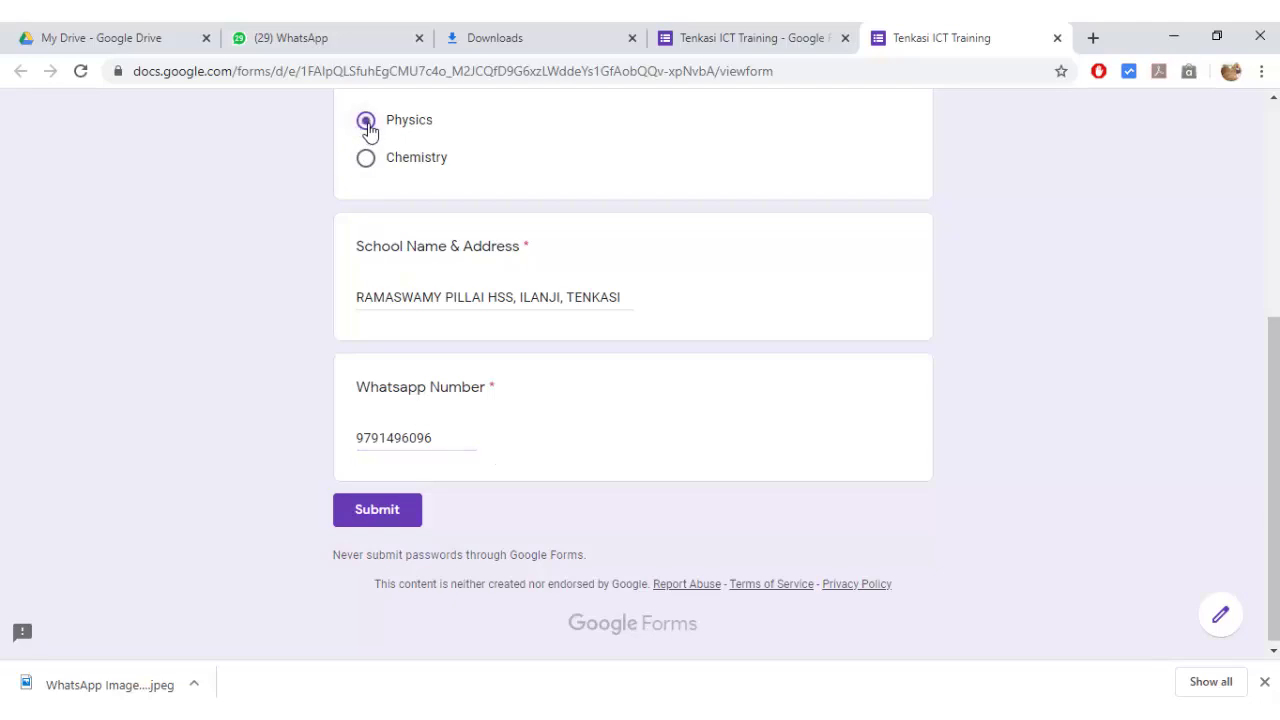
{"action": "left_click", "coordinate": [382, 512]}
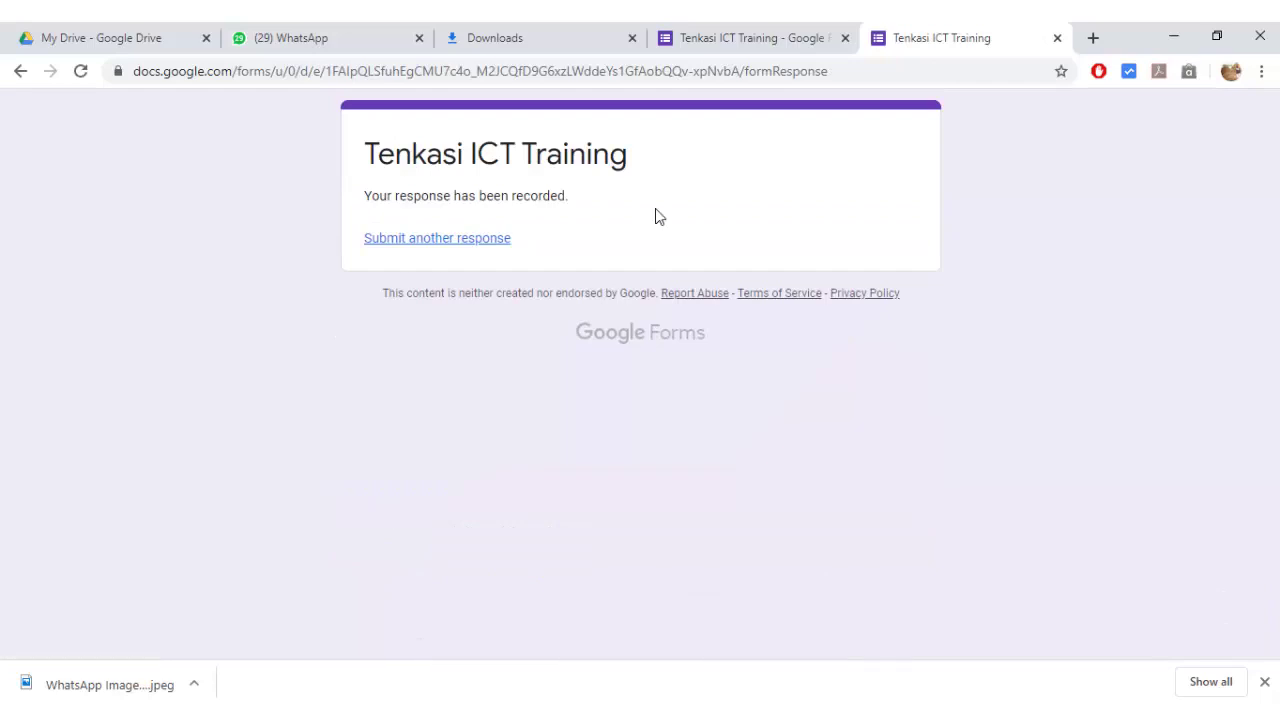
- Load a blank copy of the form, then close the live form tab to return to the editor
{"action": "left_click", "coordinate": [427, 246]}
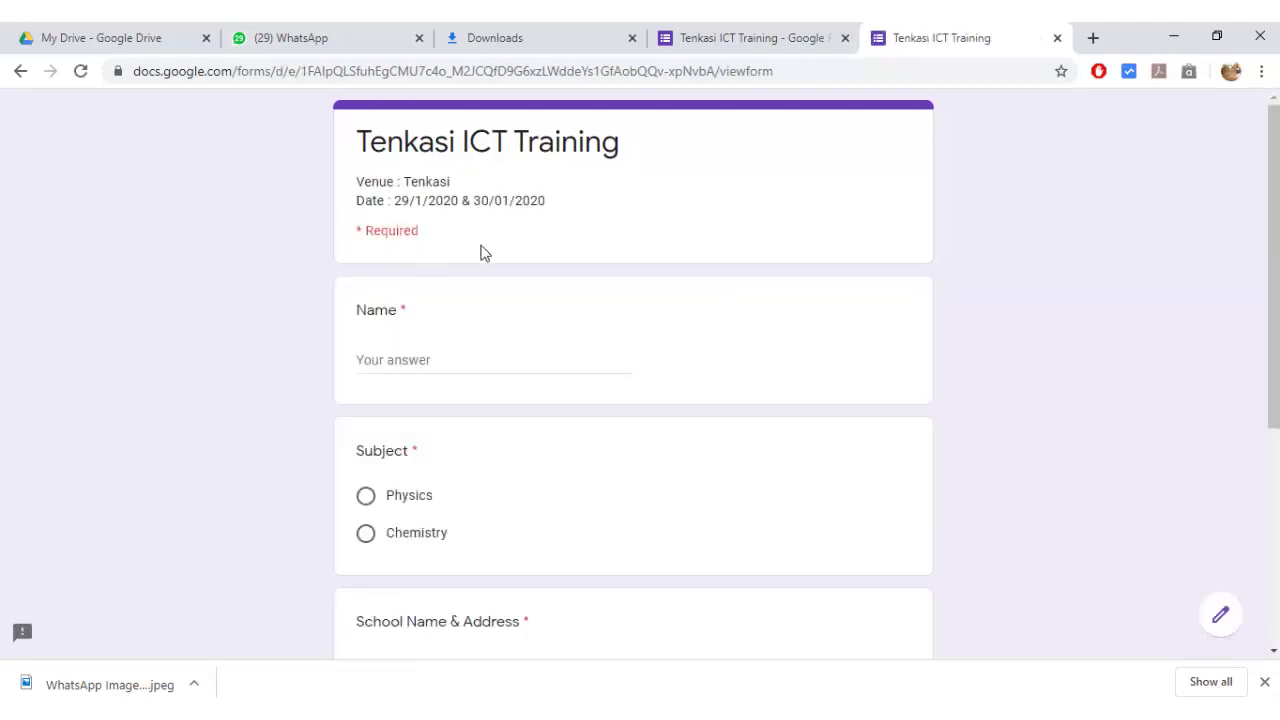
{"action": "key", "text": "ctrl+w"}
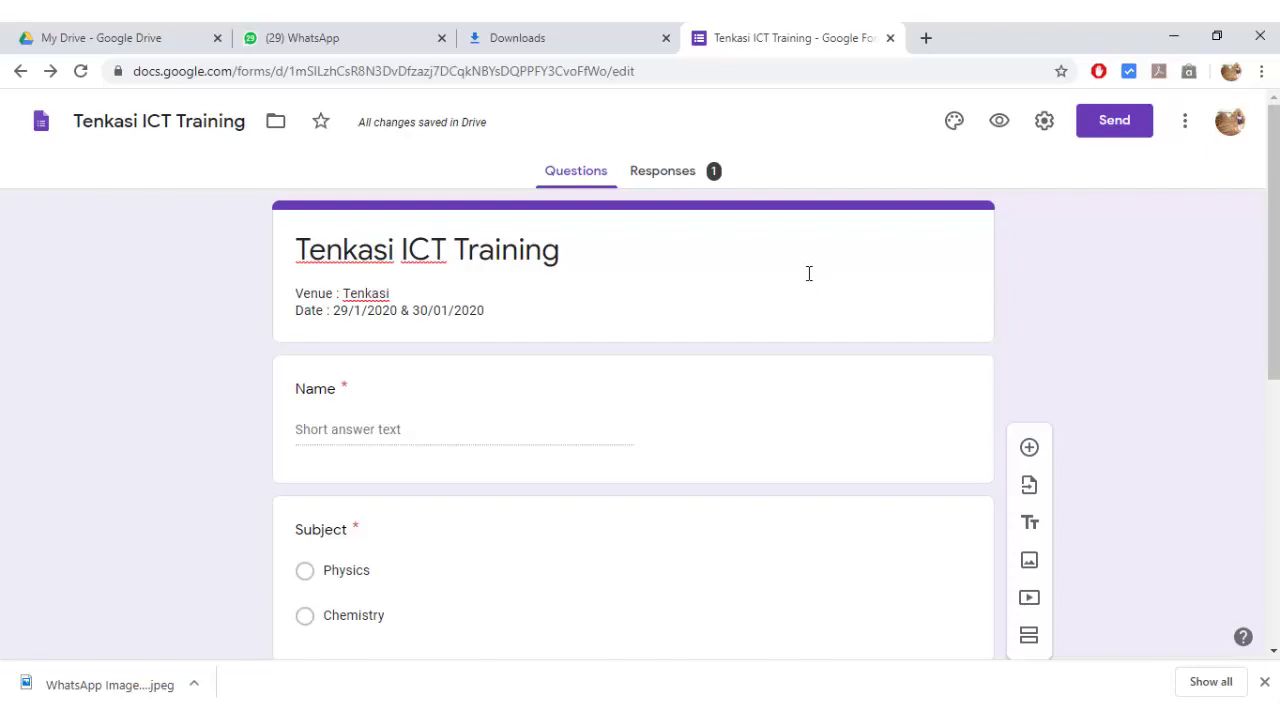
- Review the one-response summary and link responses to a new 'Tenkasi ICT Training (Responses)' spreadsheet
{"action": "left_click", "coordinate": [692, 180]}
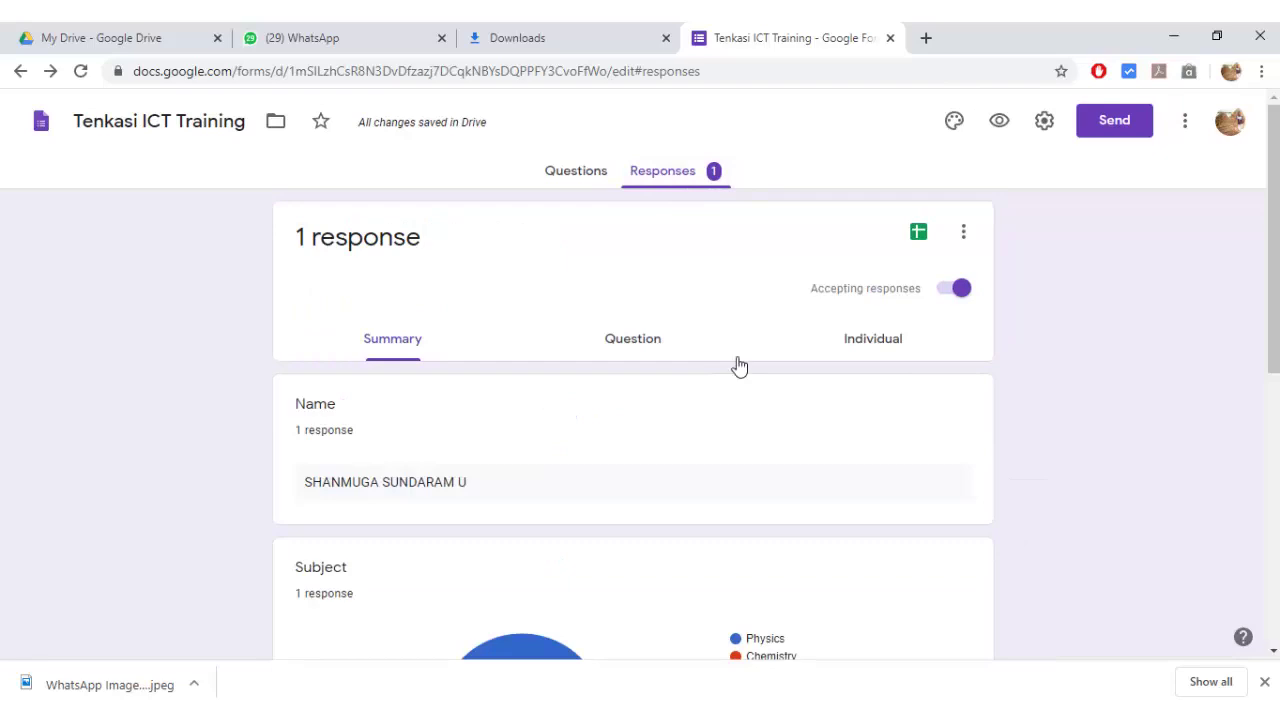
{"action": "scroll", "coordinate": [760, 375], "scroll_direction": "down", "scroll_amount": 6}
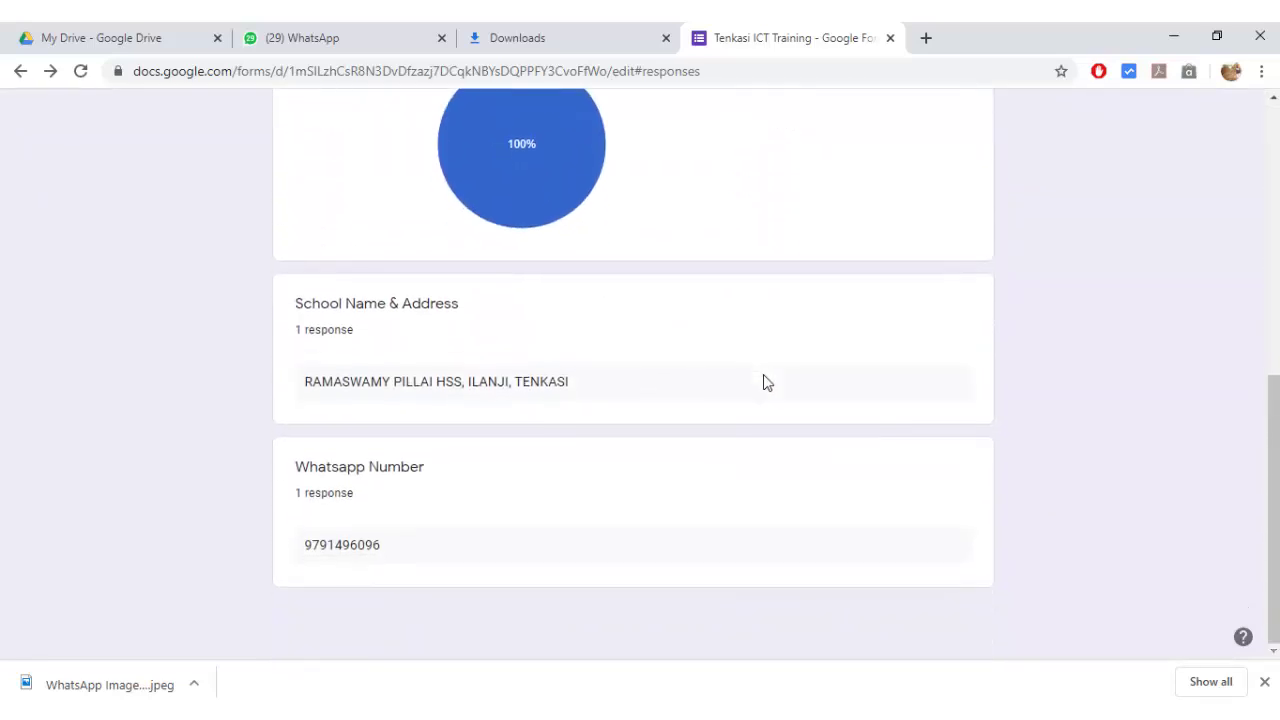
{"action": "scroll", "coordinate": [765, 380], "scroll_direction": "up", "scroll_amount": 6}
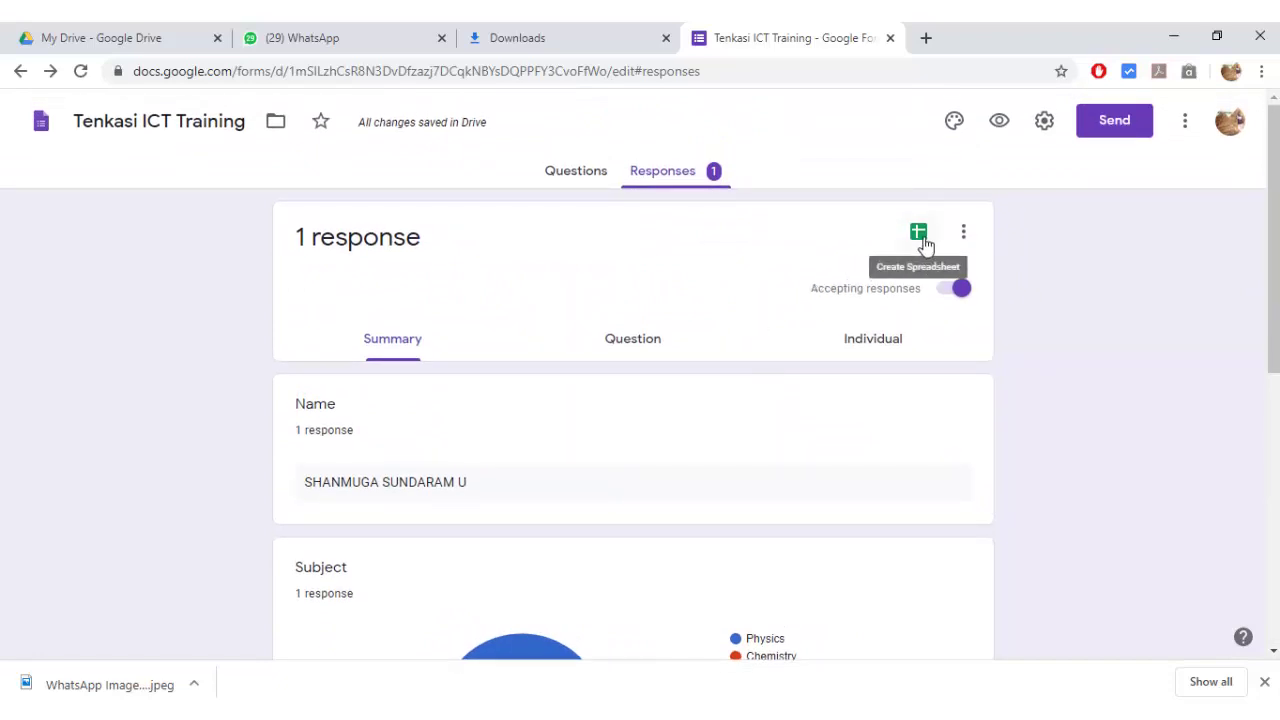
{"action": "left_click", "coordinate": [919, 233]}
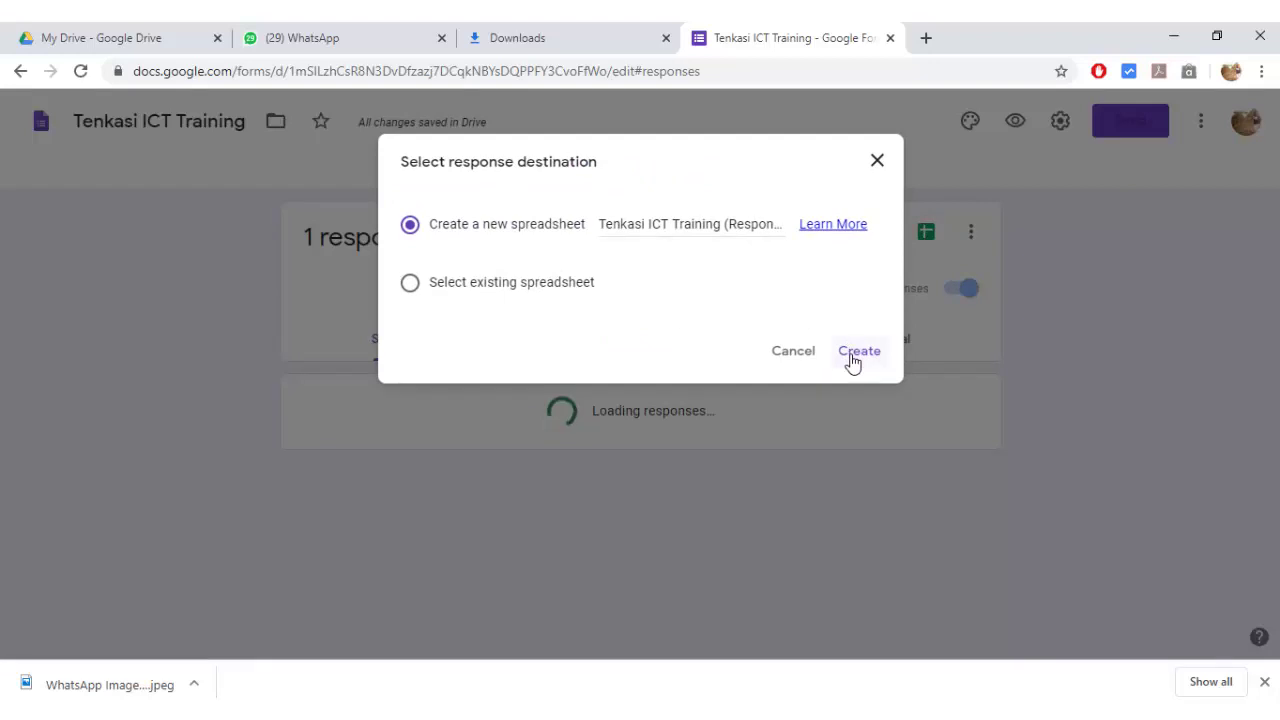
{"action": "left_click", "coordinate": [852, 360]}
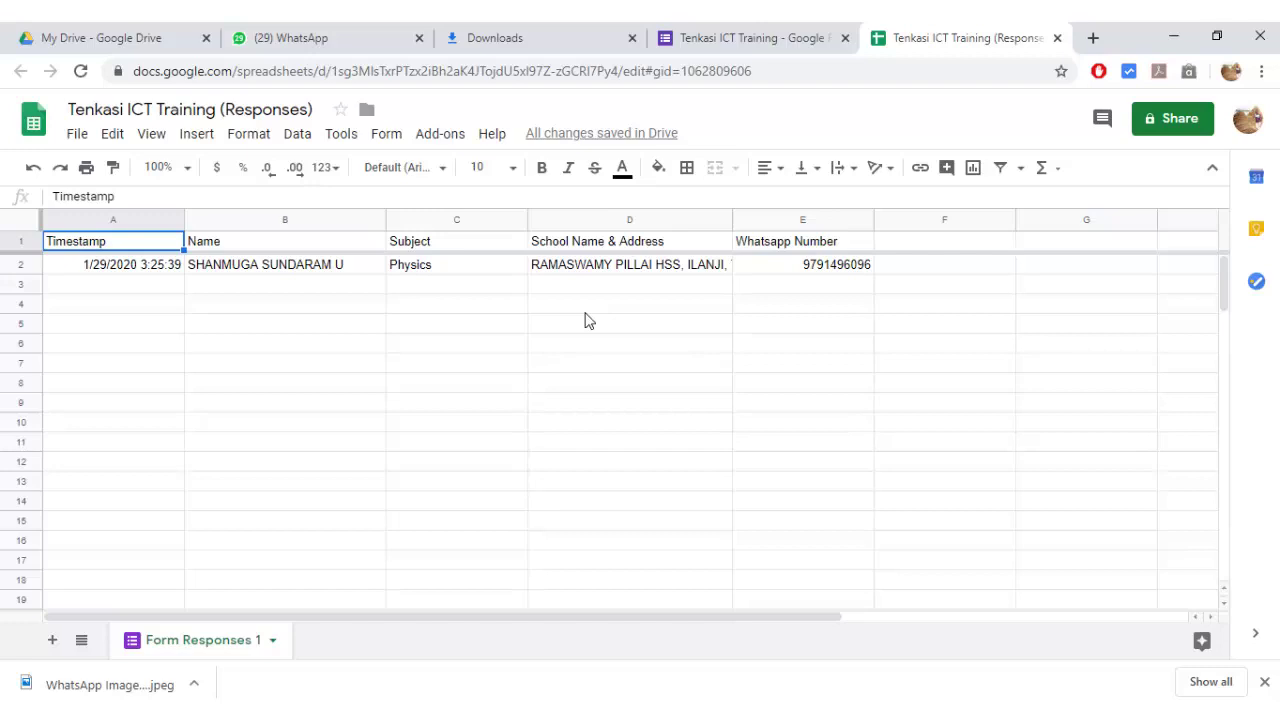
- Close the Tenkasi ICT Training (Responses) spreadsheet tab with Ctrl+W
{"action": "key", "text": "ctrl+w"}
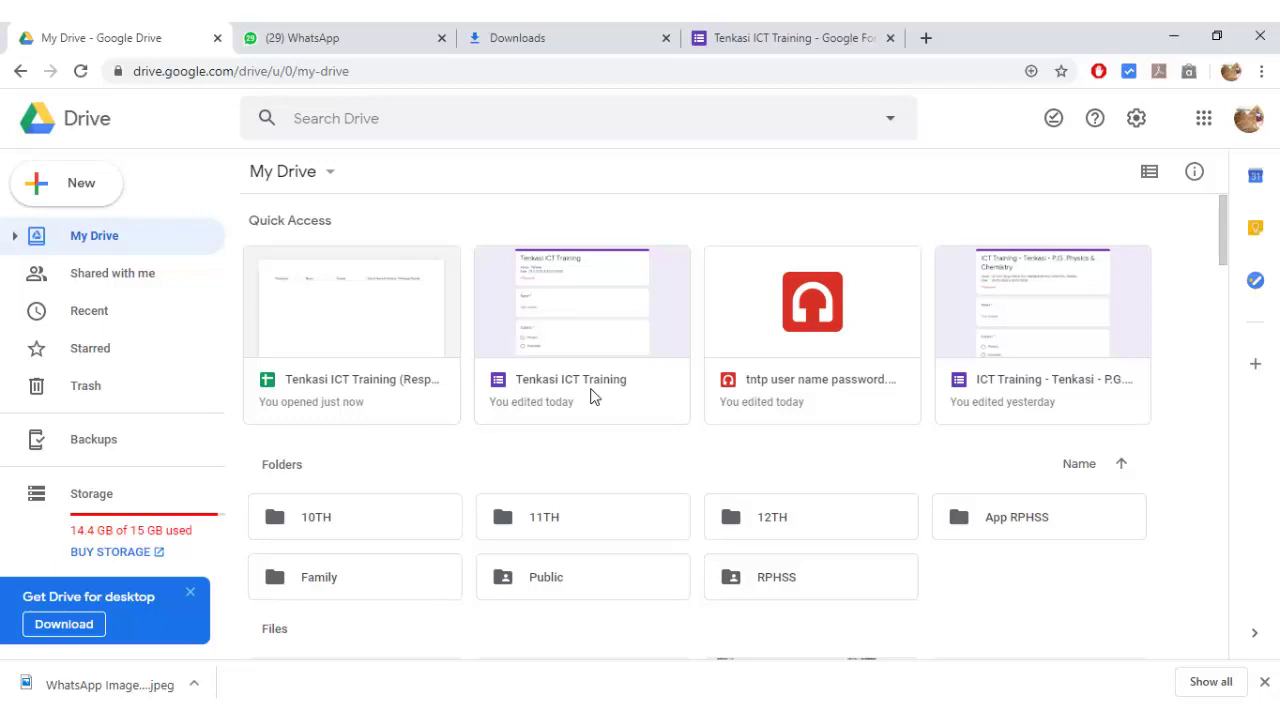
- Choose Share from the Tenkasi ICT Training form's right-click menu in Quick Access
{"action": "double_click", "coordinate": [590, 397]}
{"action": "left_click", "coordinate": [668, 330]}
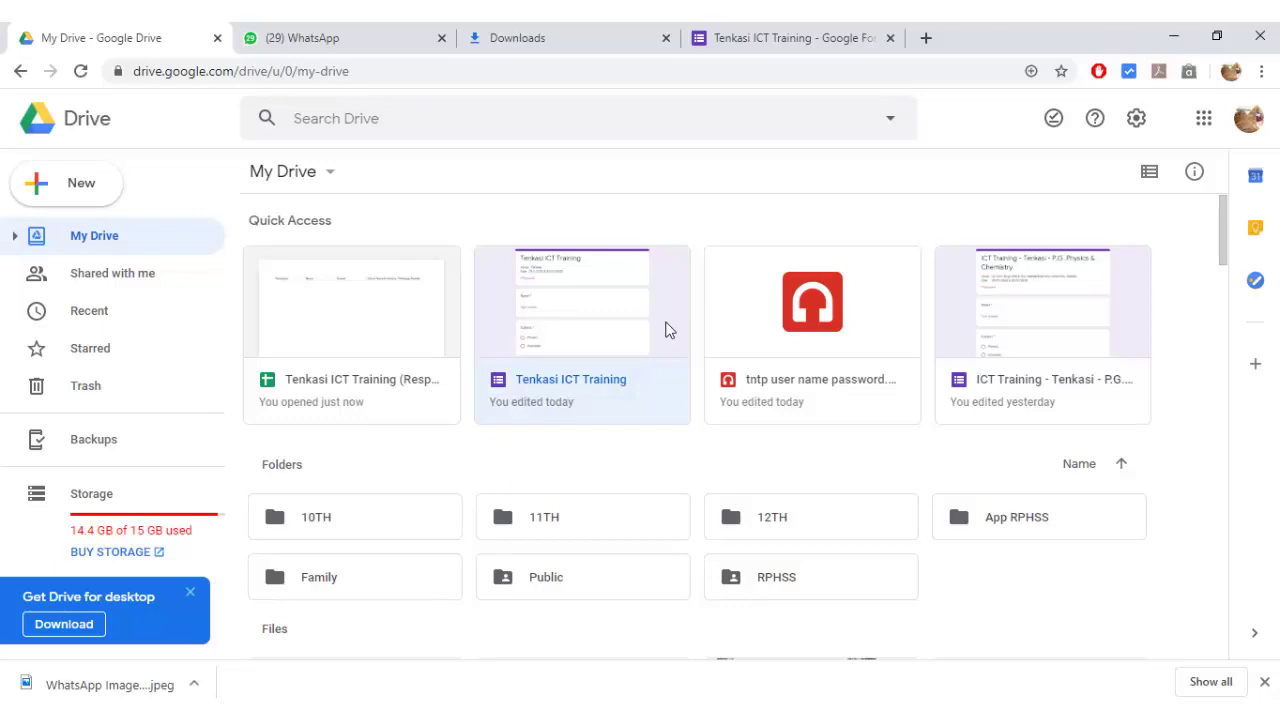
{"action": "right_click", "coordinate": [668, 330]}
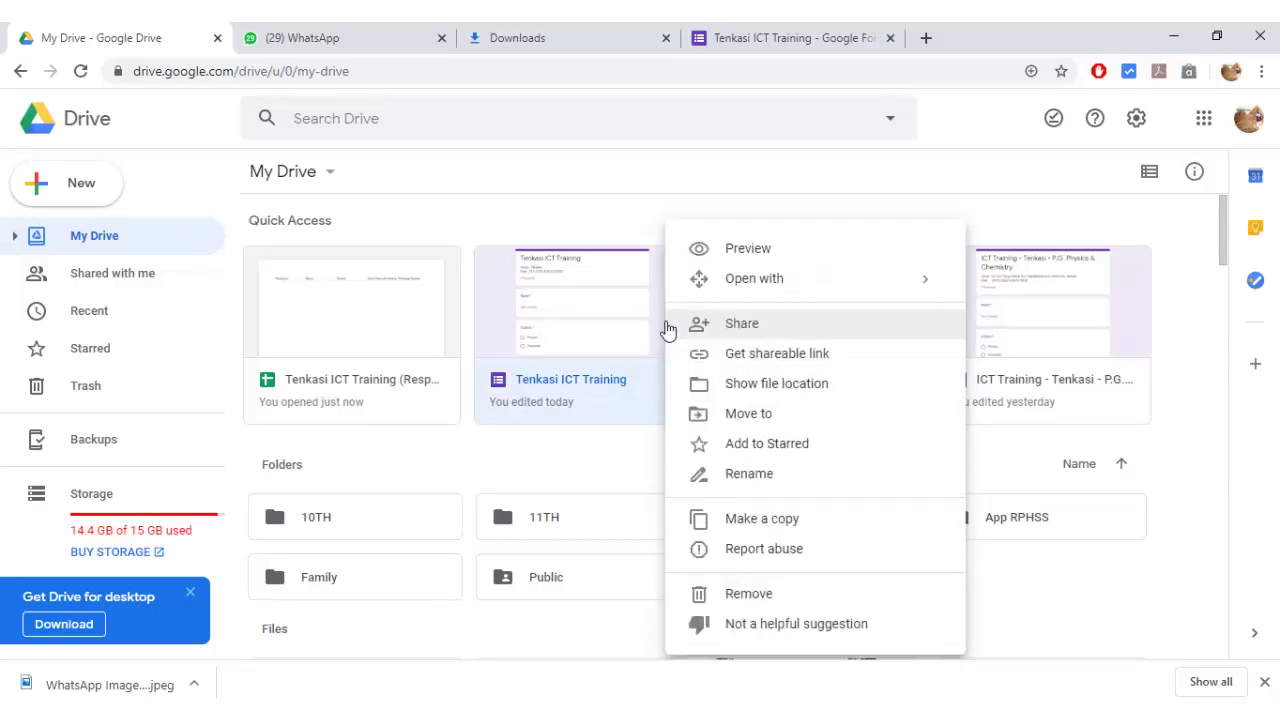
{"action": "left_click", "coordinate": [768, 333]}
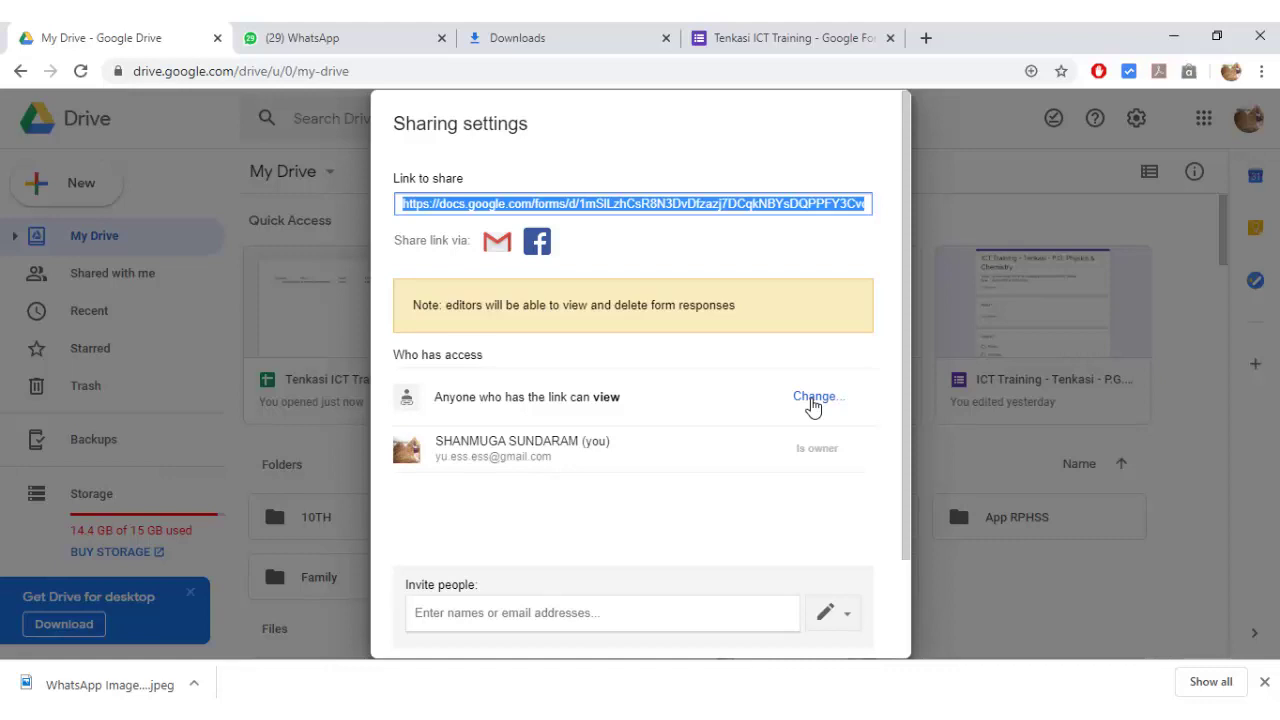
- Set link sharing to 'On - Anyone with the link' with Can view and save
{"action": "left_click", "coordinate": [813, 399]}
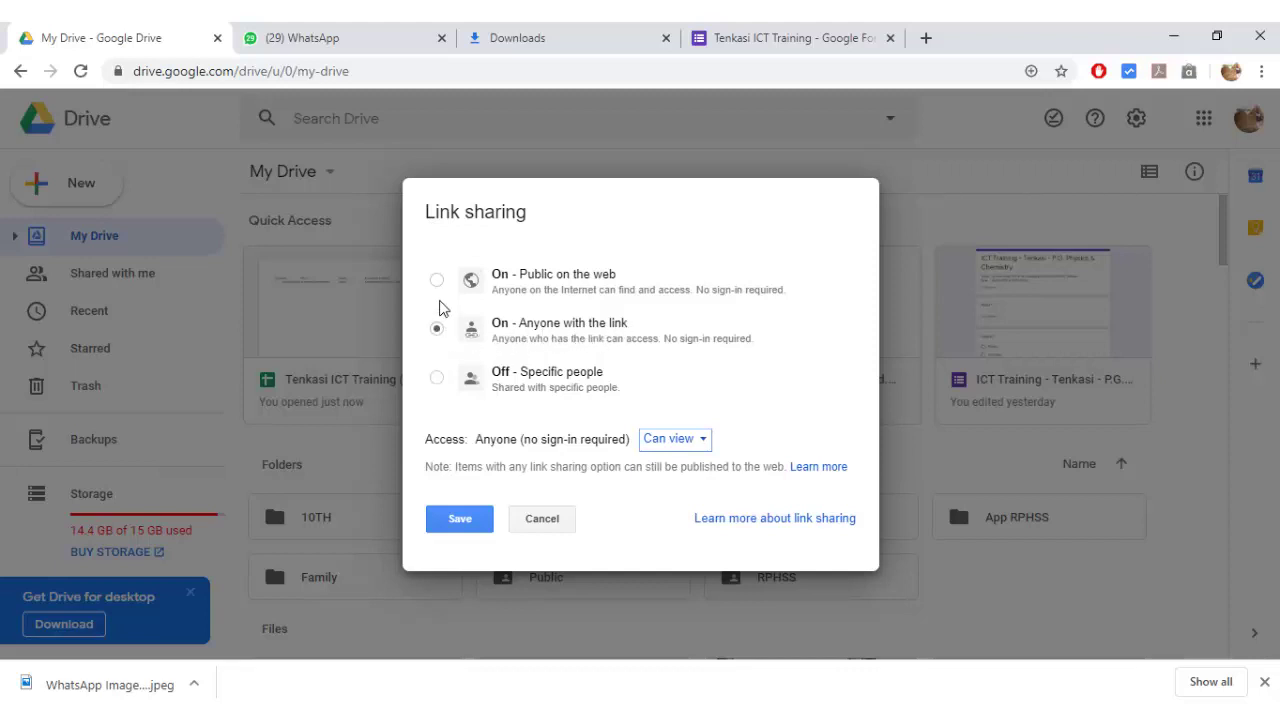
{"action": "left_click", "coordinate": [474, 530]}
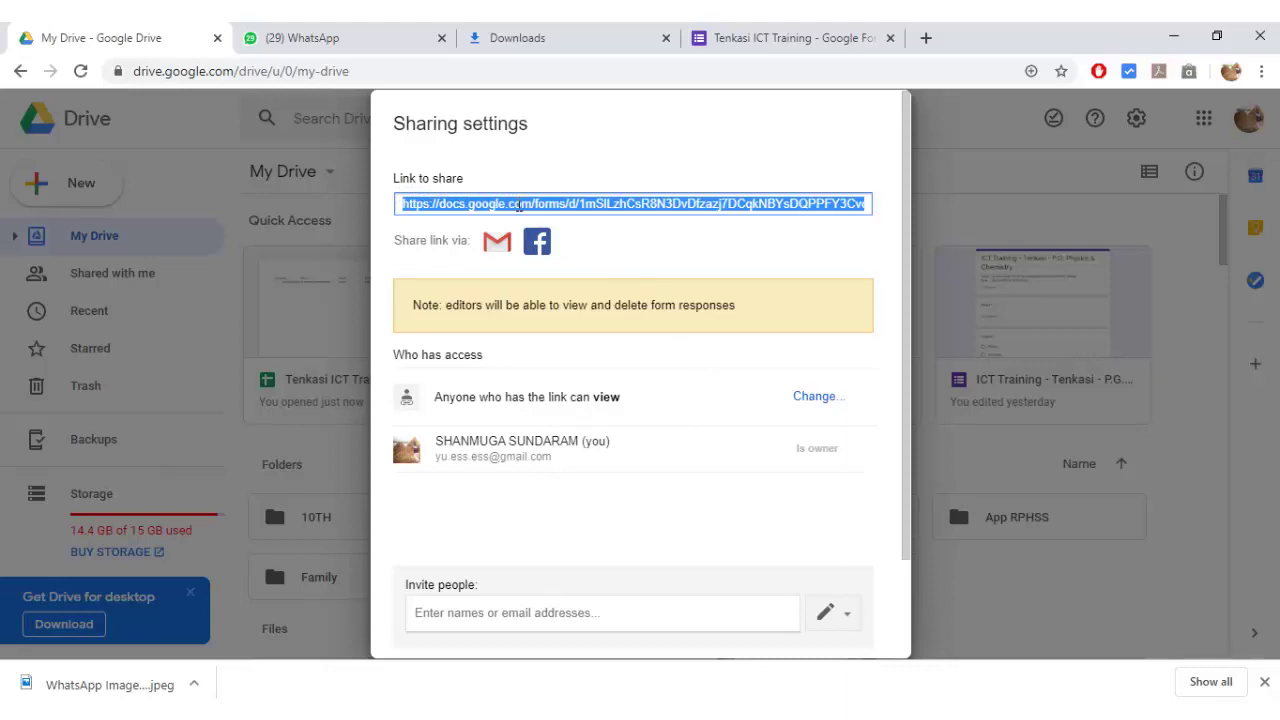
- Copy the form's docs.google.com/forms share link and close the Sharing settings
{"action": "right_click", "coordinate": [518, 205]}
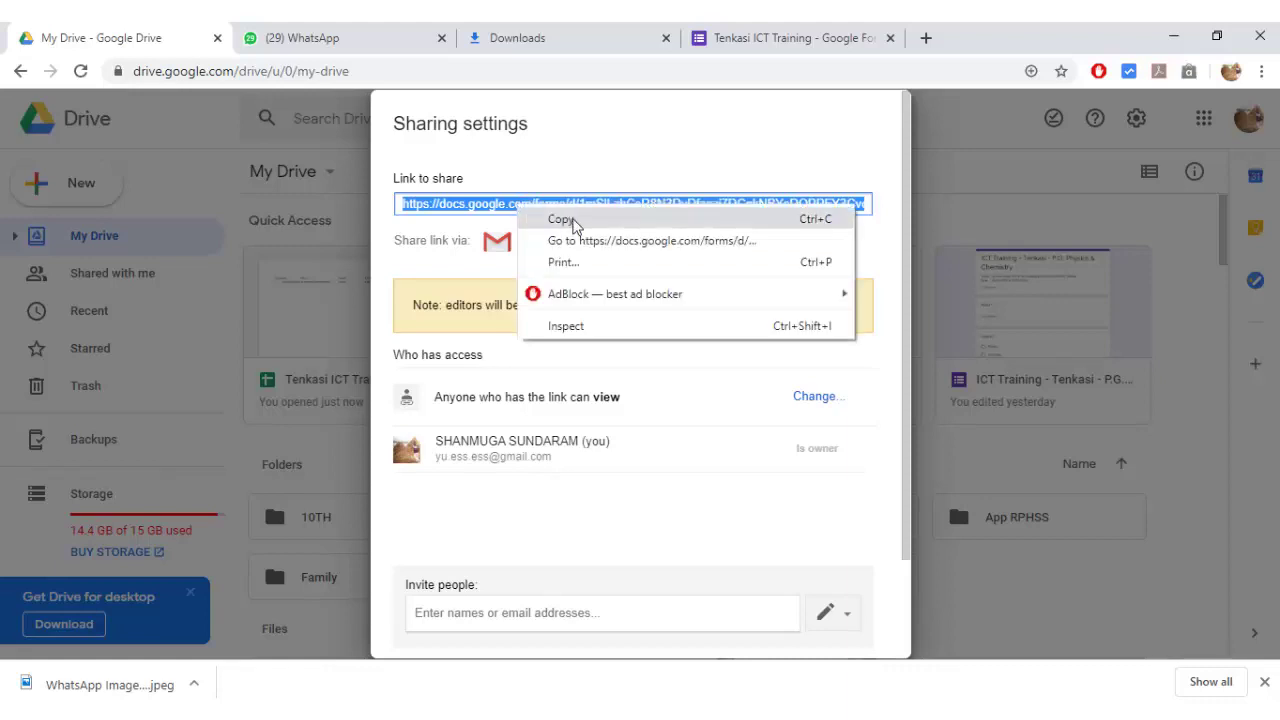
{"action": "left_click", "coordinate": [562, 219]}
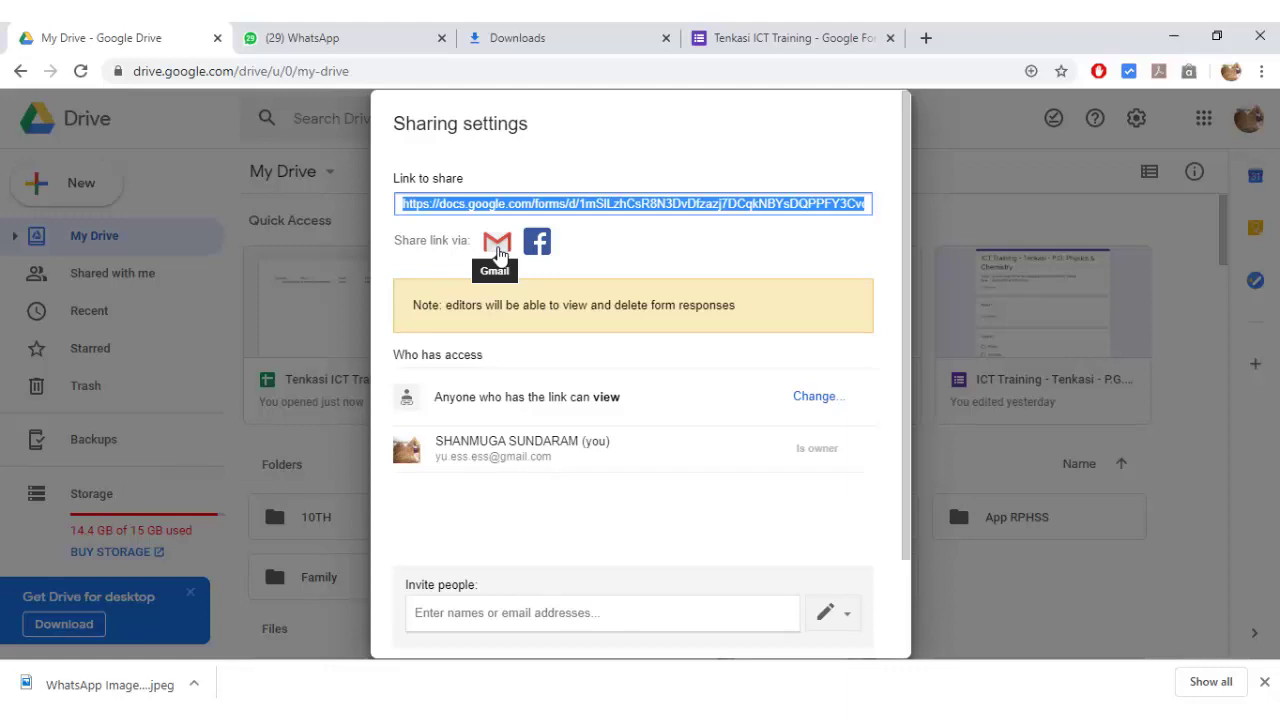
{"action": "left_click", "coordinate": [499, 250]}
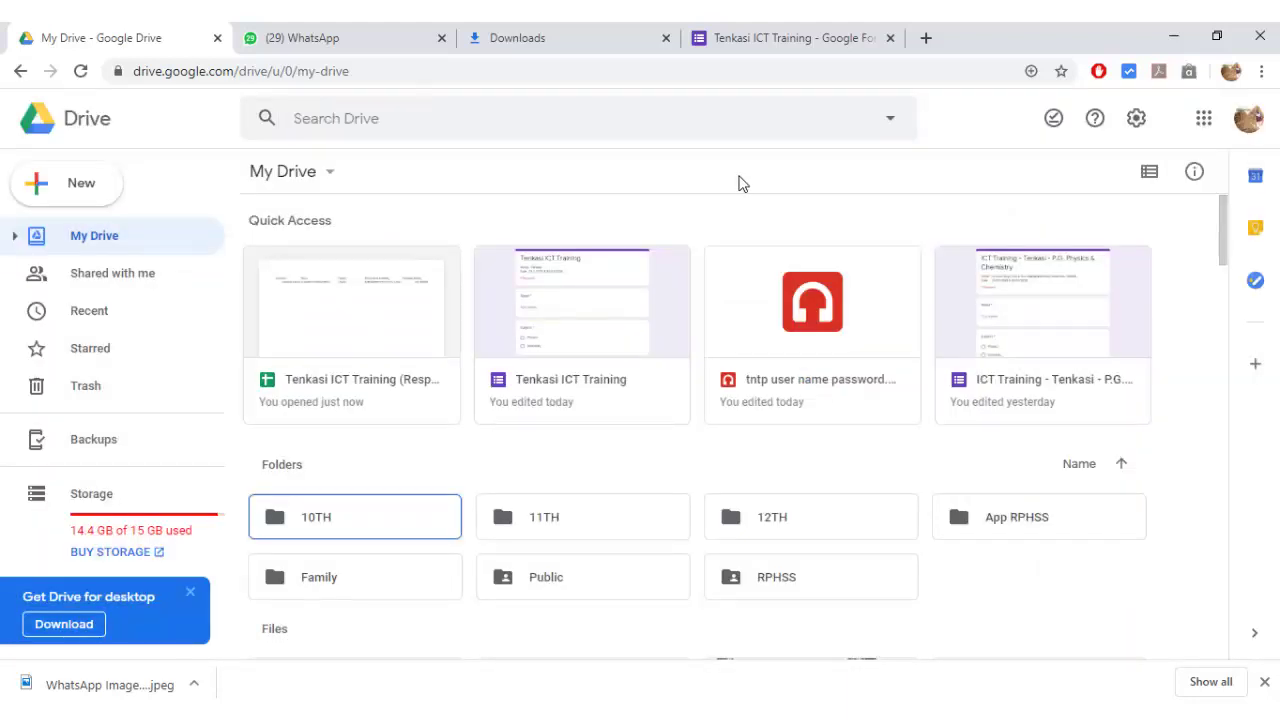